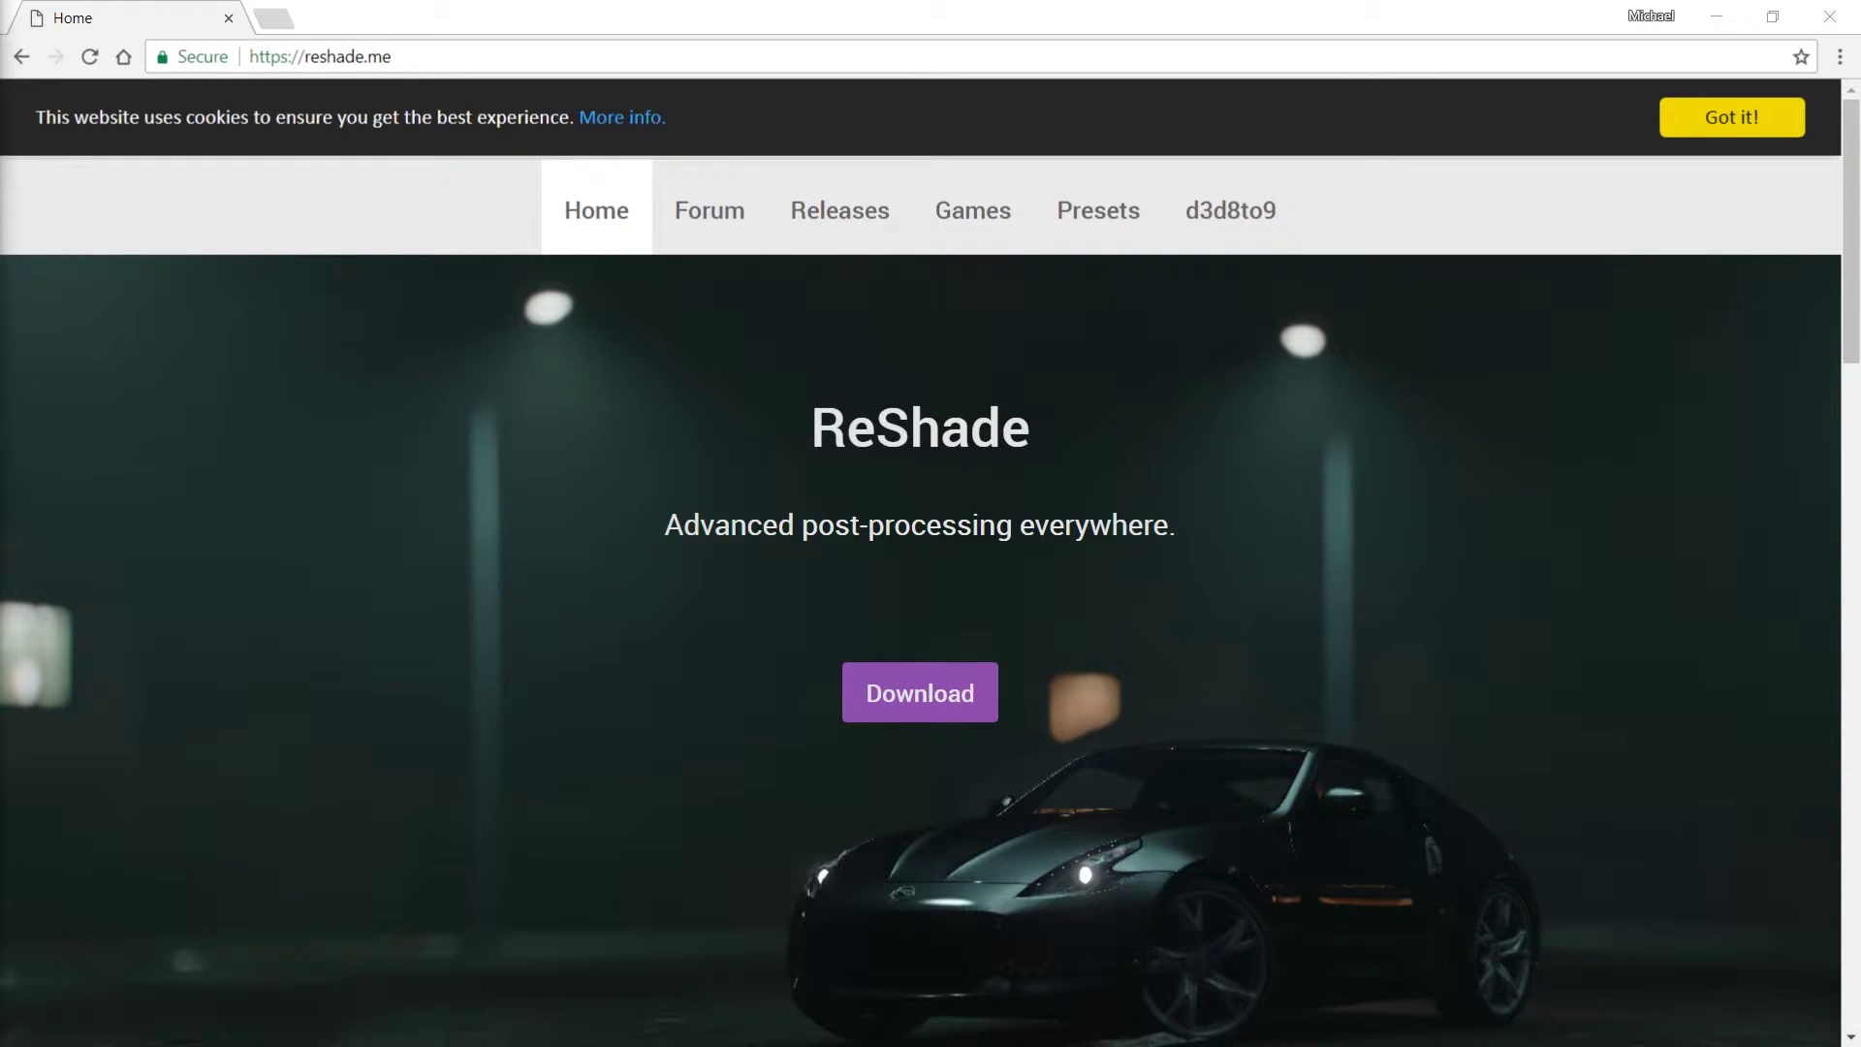
- Browse the ReShade game compatibility list, then return to the home page
left_click(966, 219)
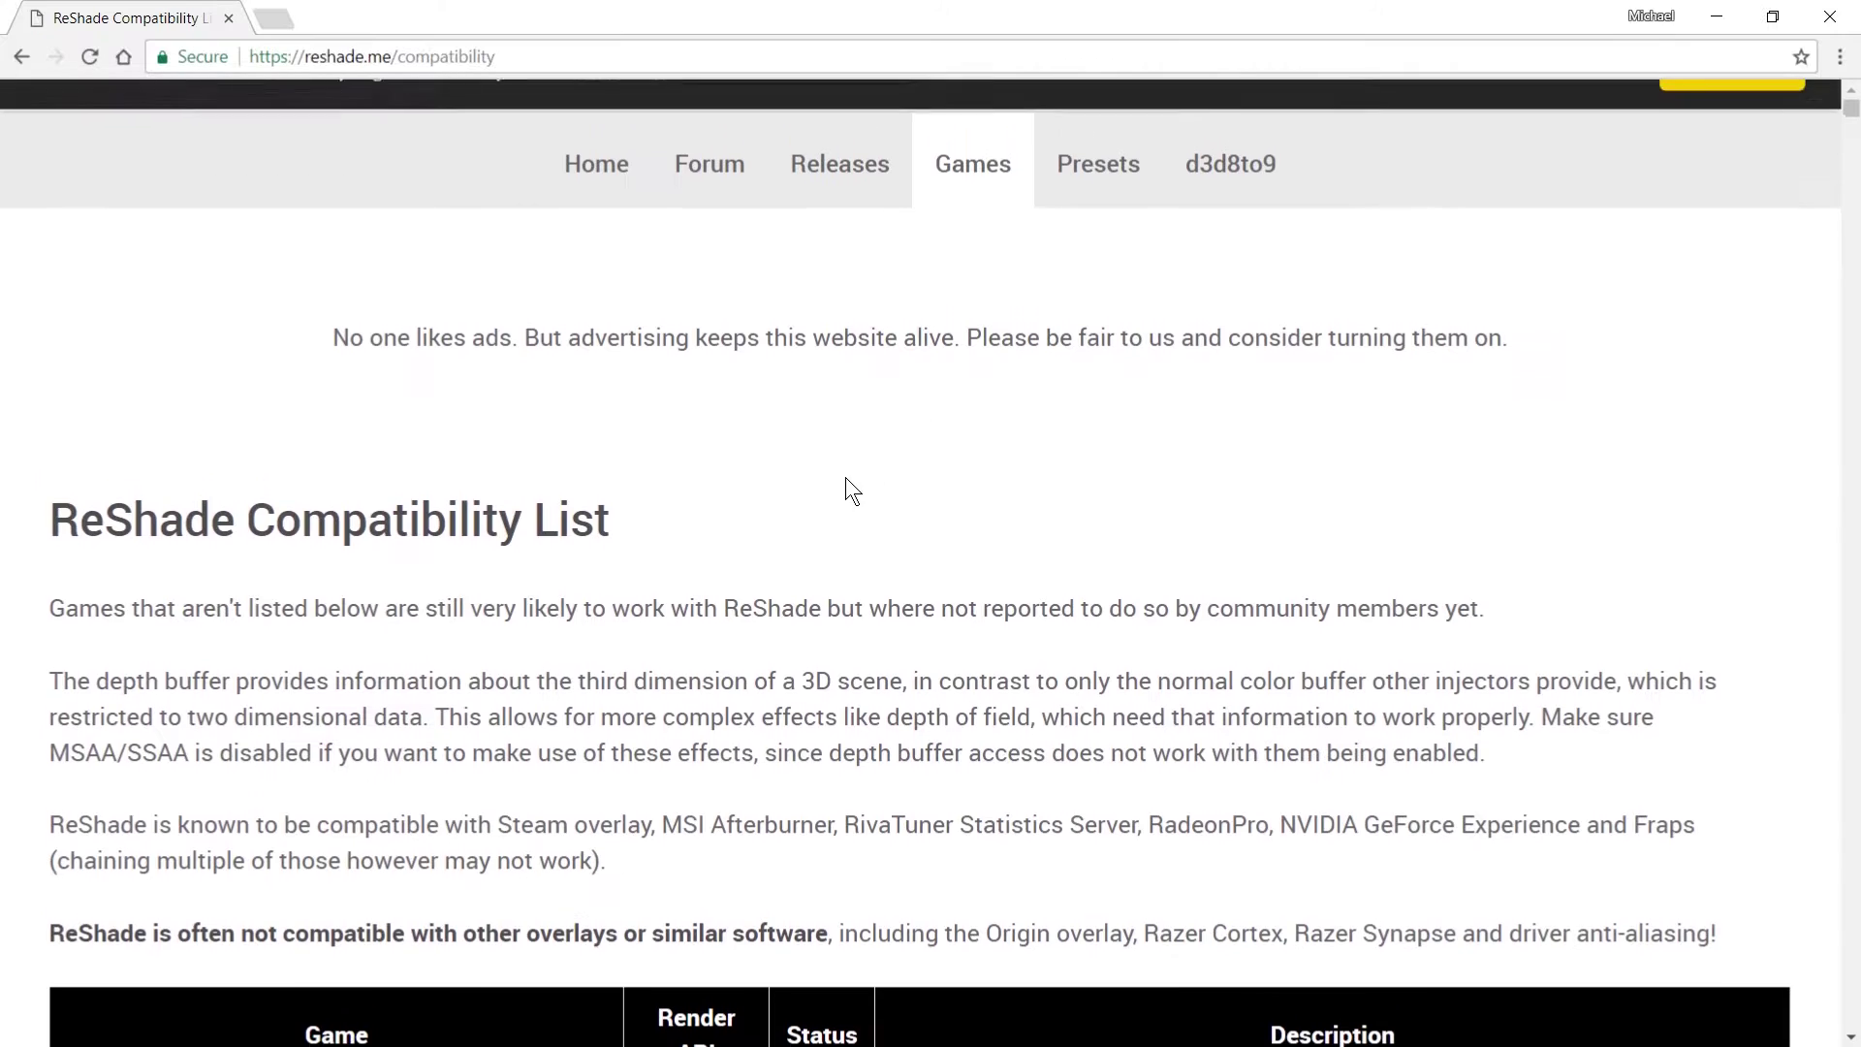
scroll(917, 649, "down", 15)
scroll(917, 661, "down", 20)
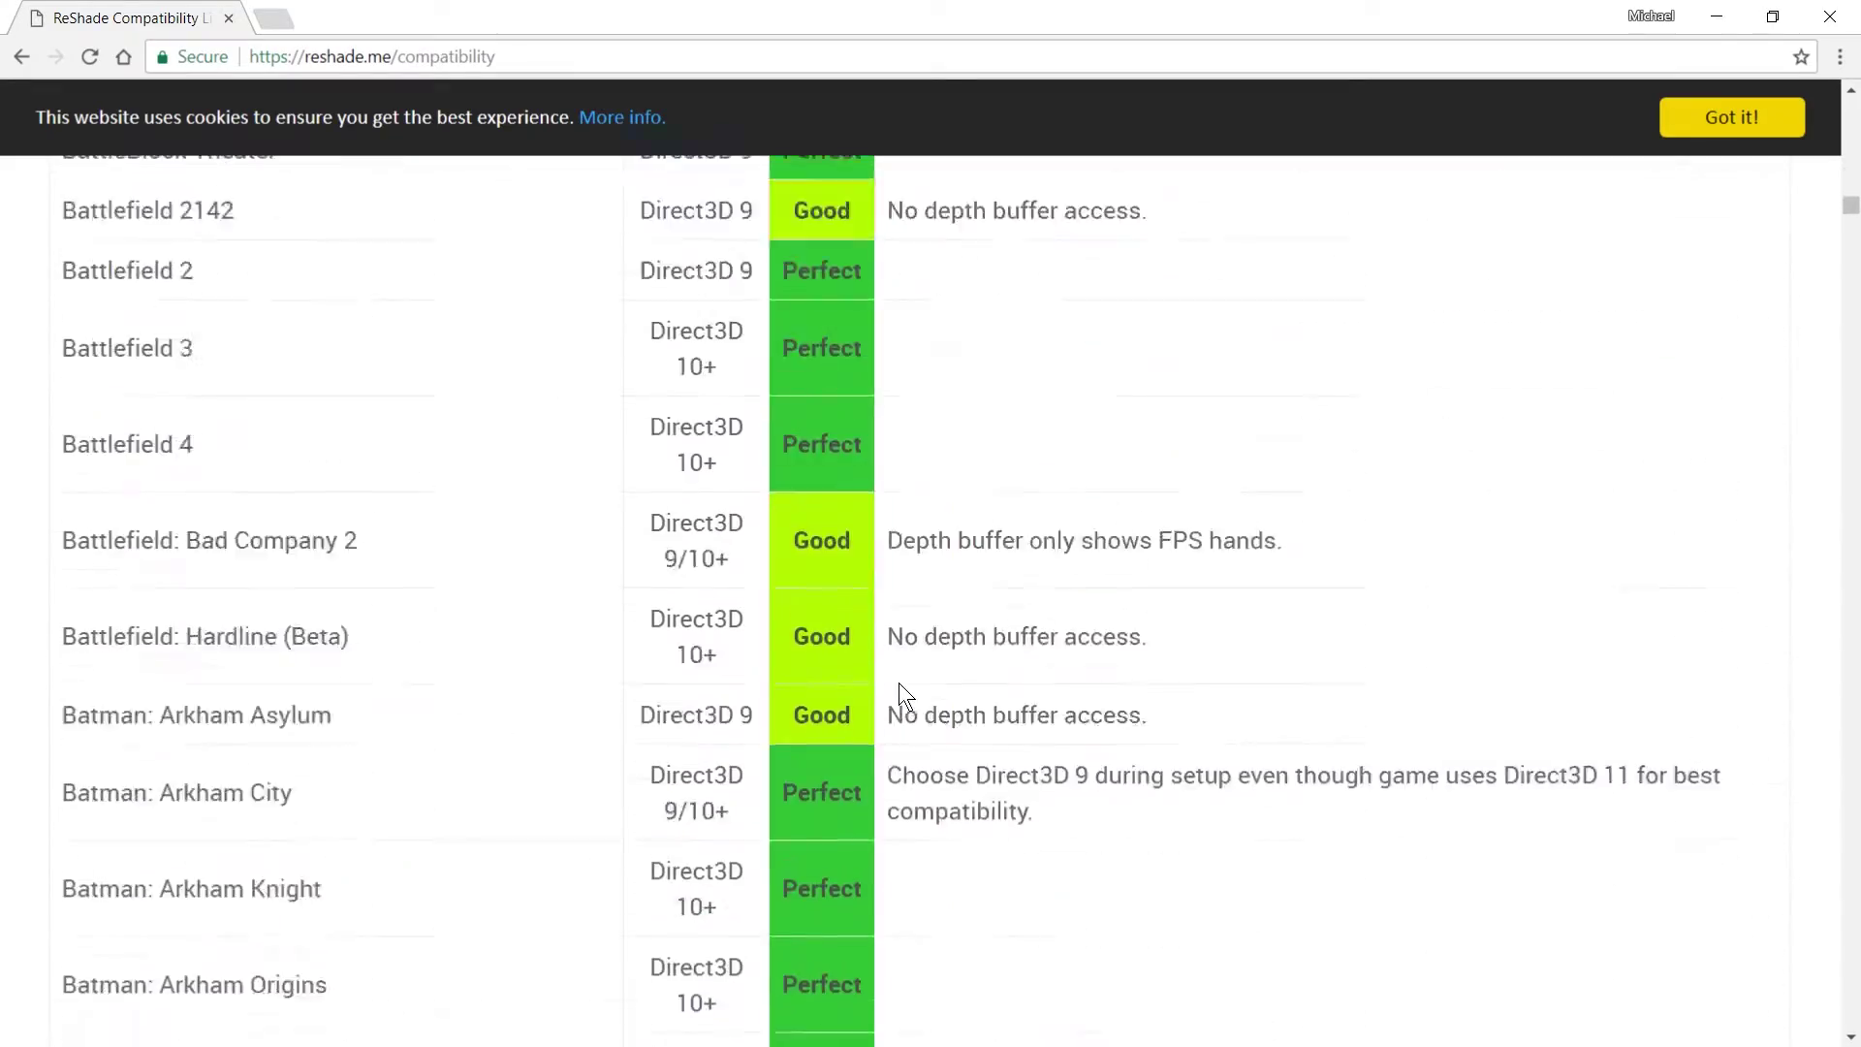
scroll(888, 690, "down", 8)
scroll(886, 690, "up", 20)
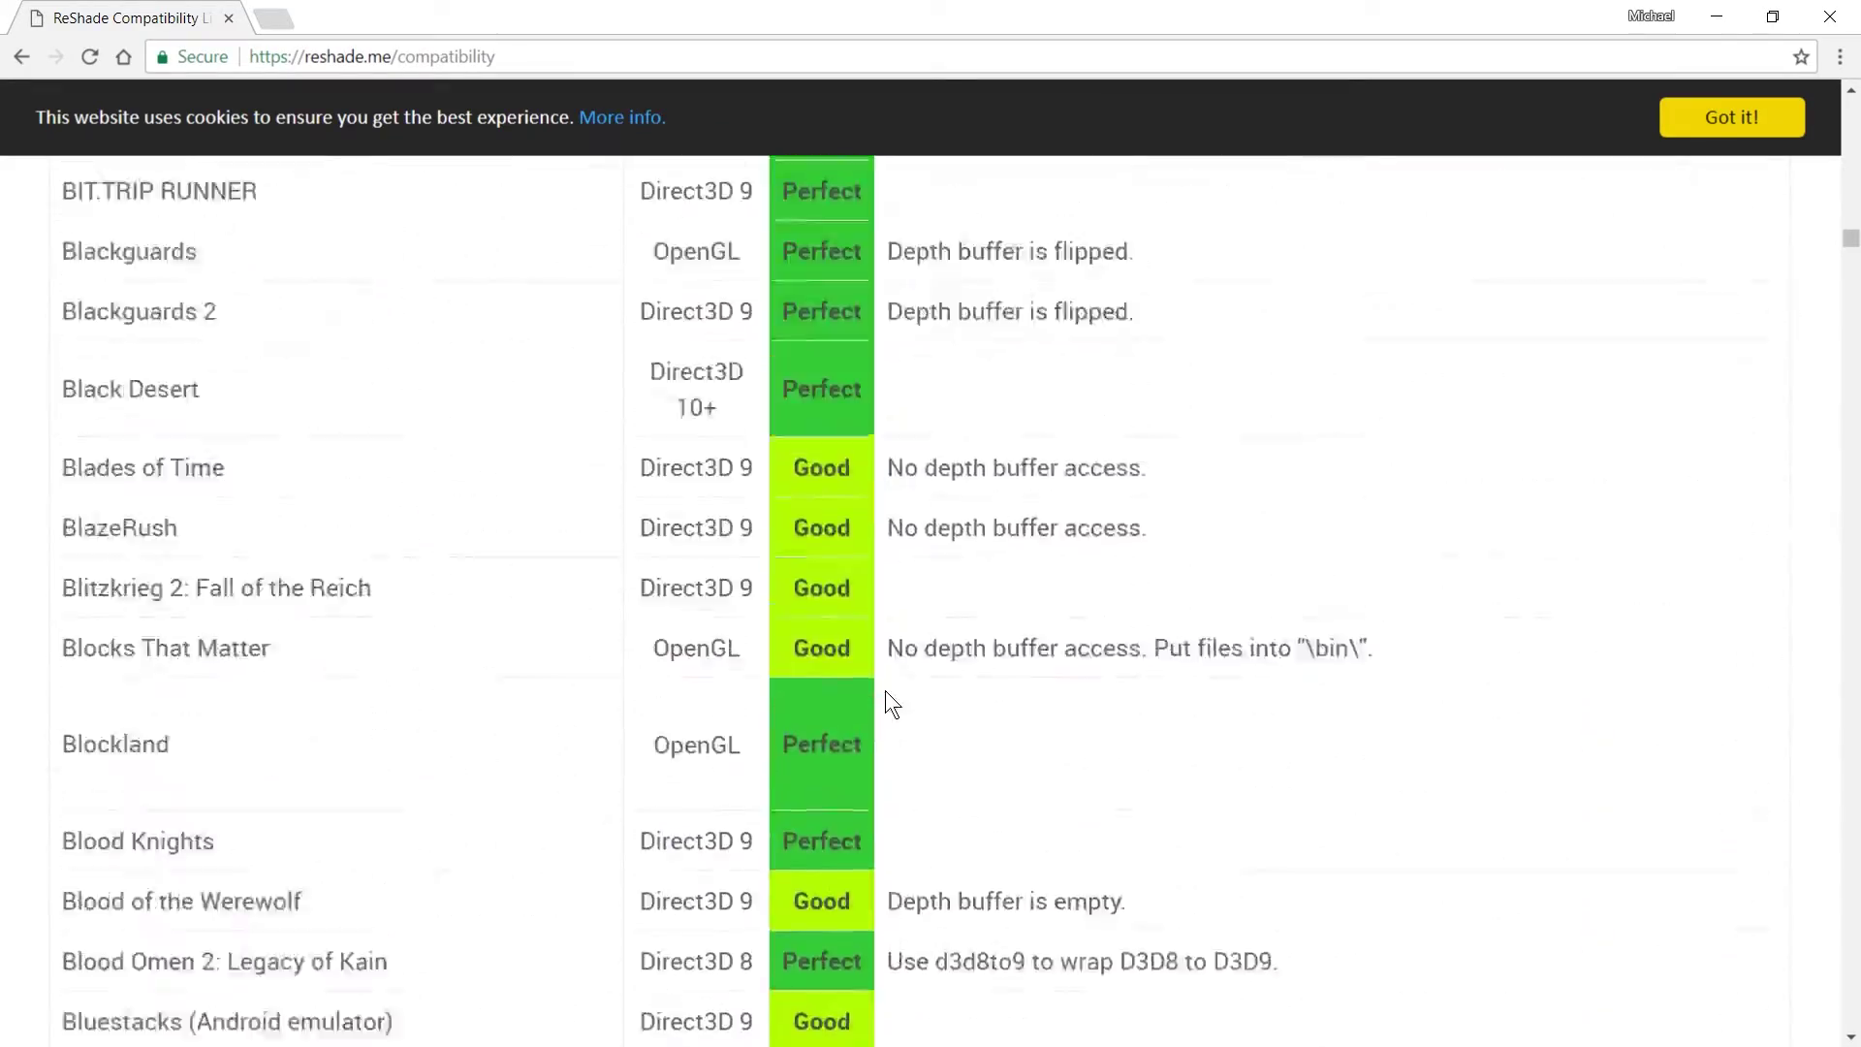
scroll(880, 690, "up", 15)
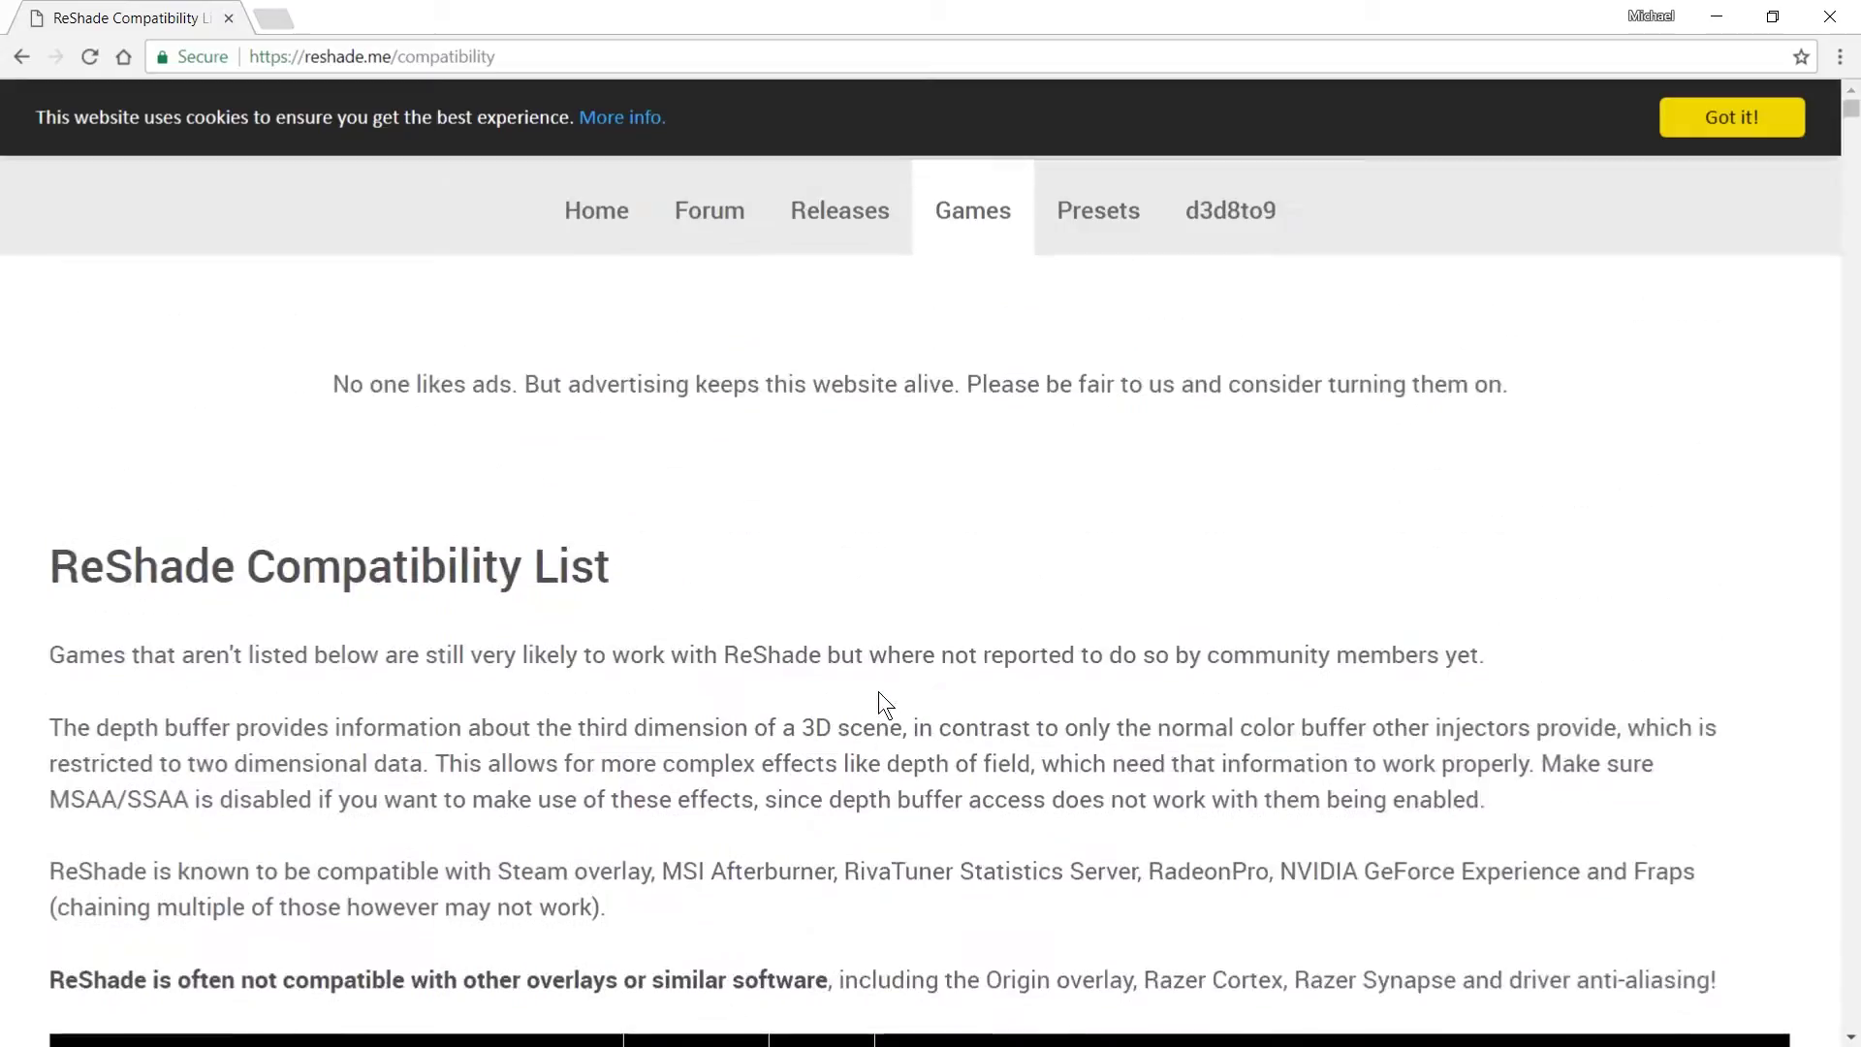
left_click(587, 223)
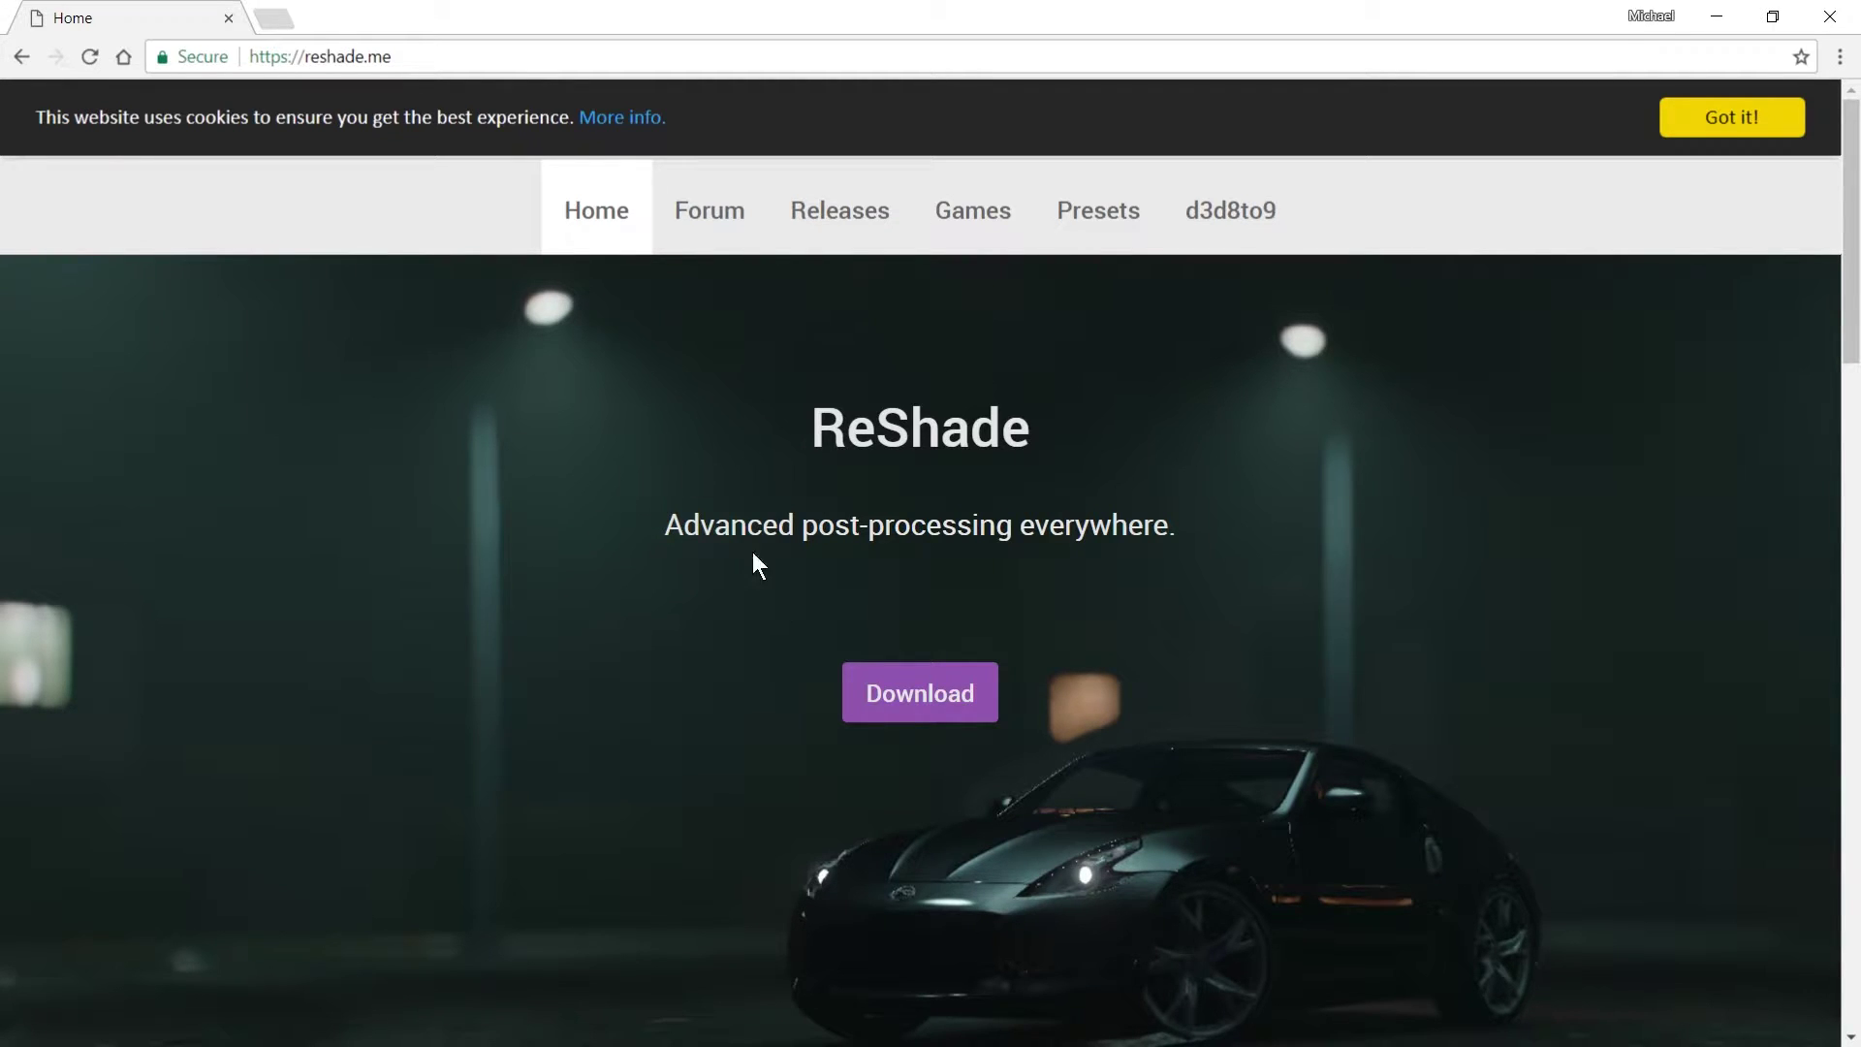
- Start the ReShade 3.0.8 download from the Download section, cancelling the duplicate save
left_click(900, 714)
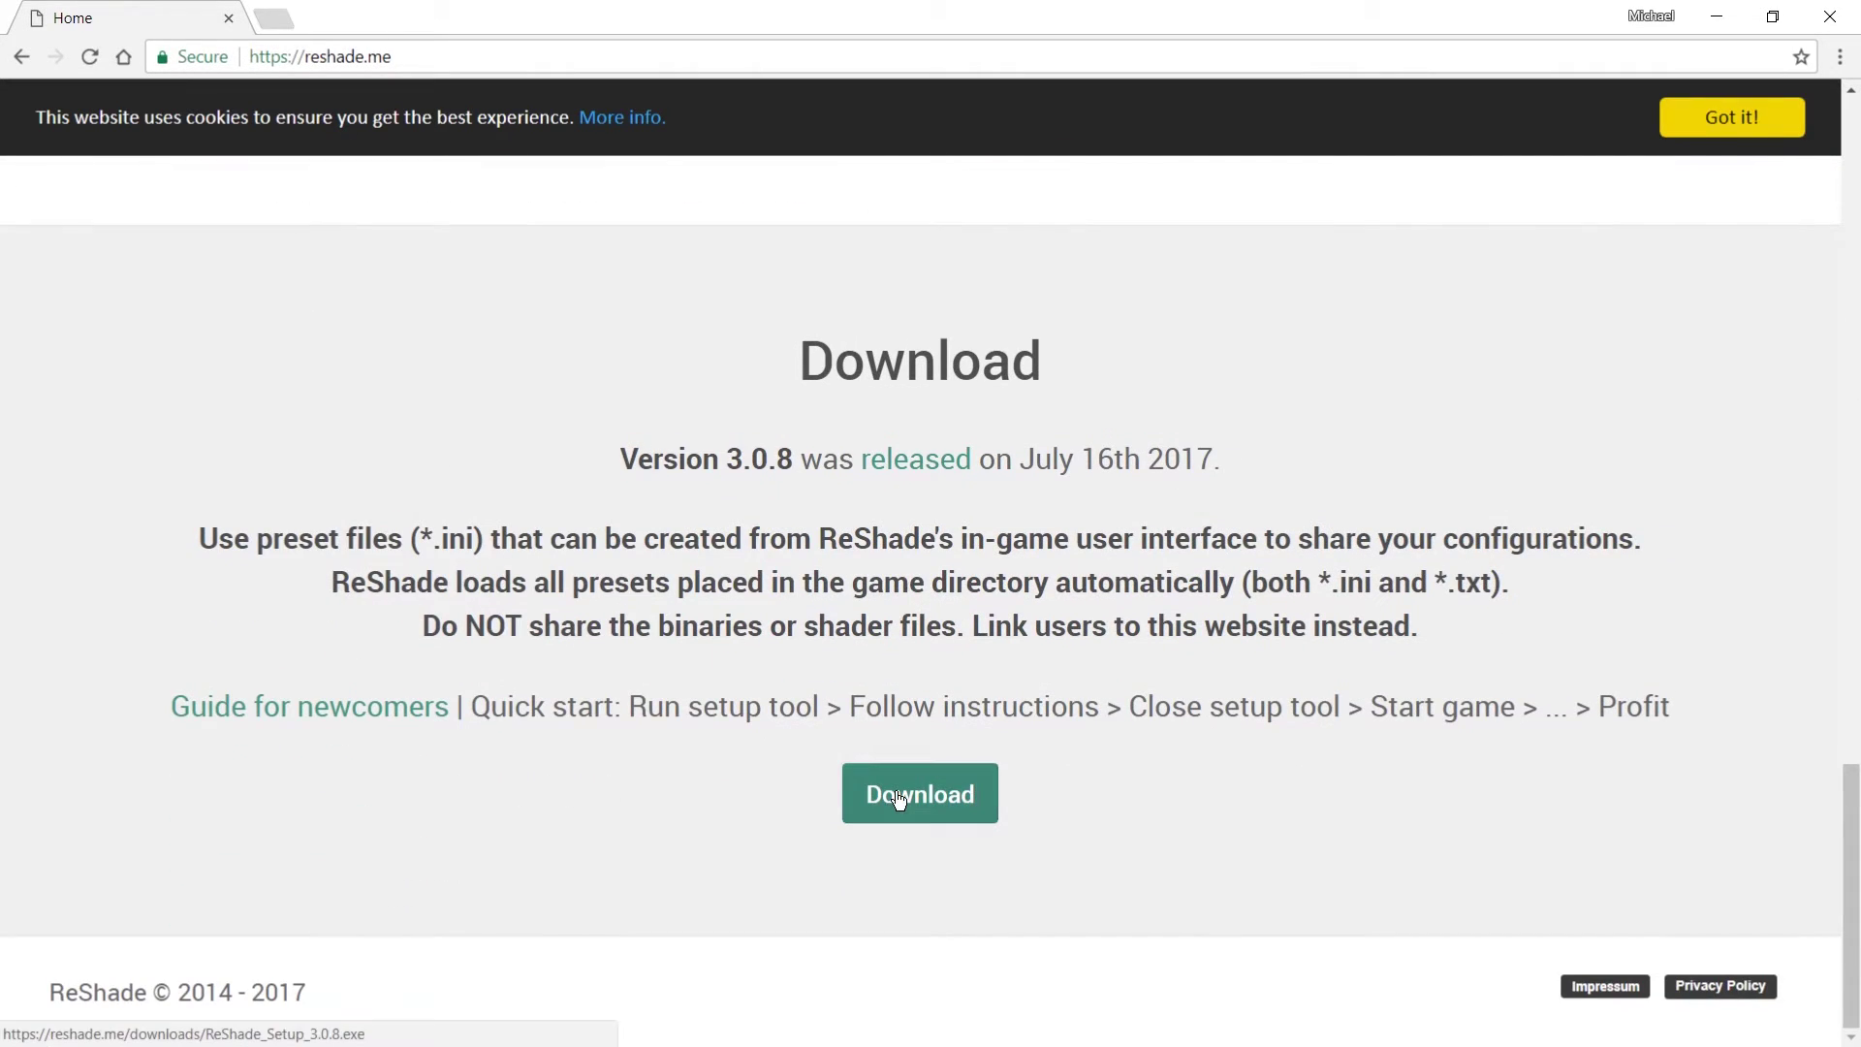
left_click(899, 797)
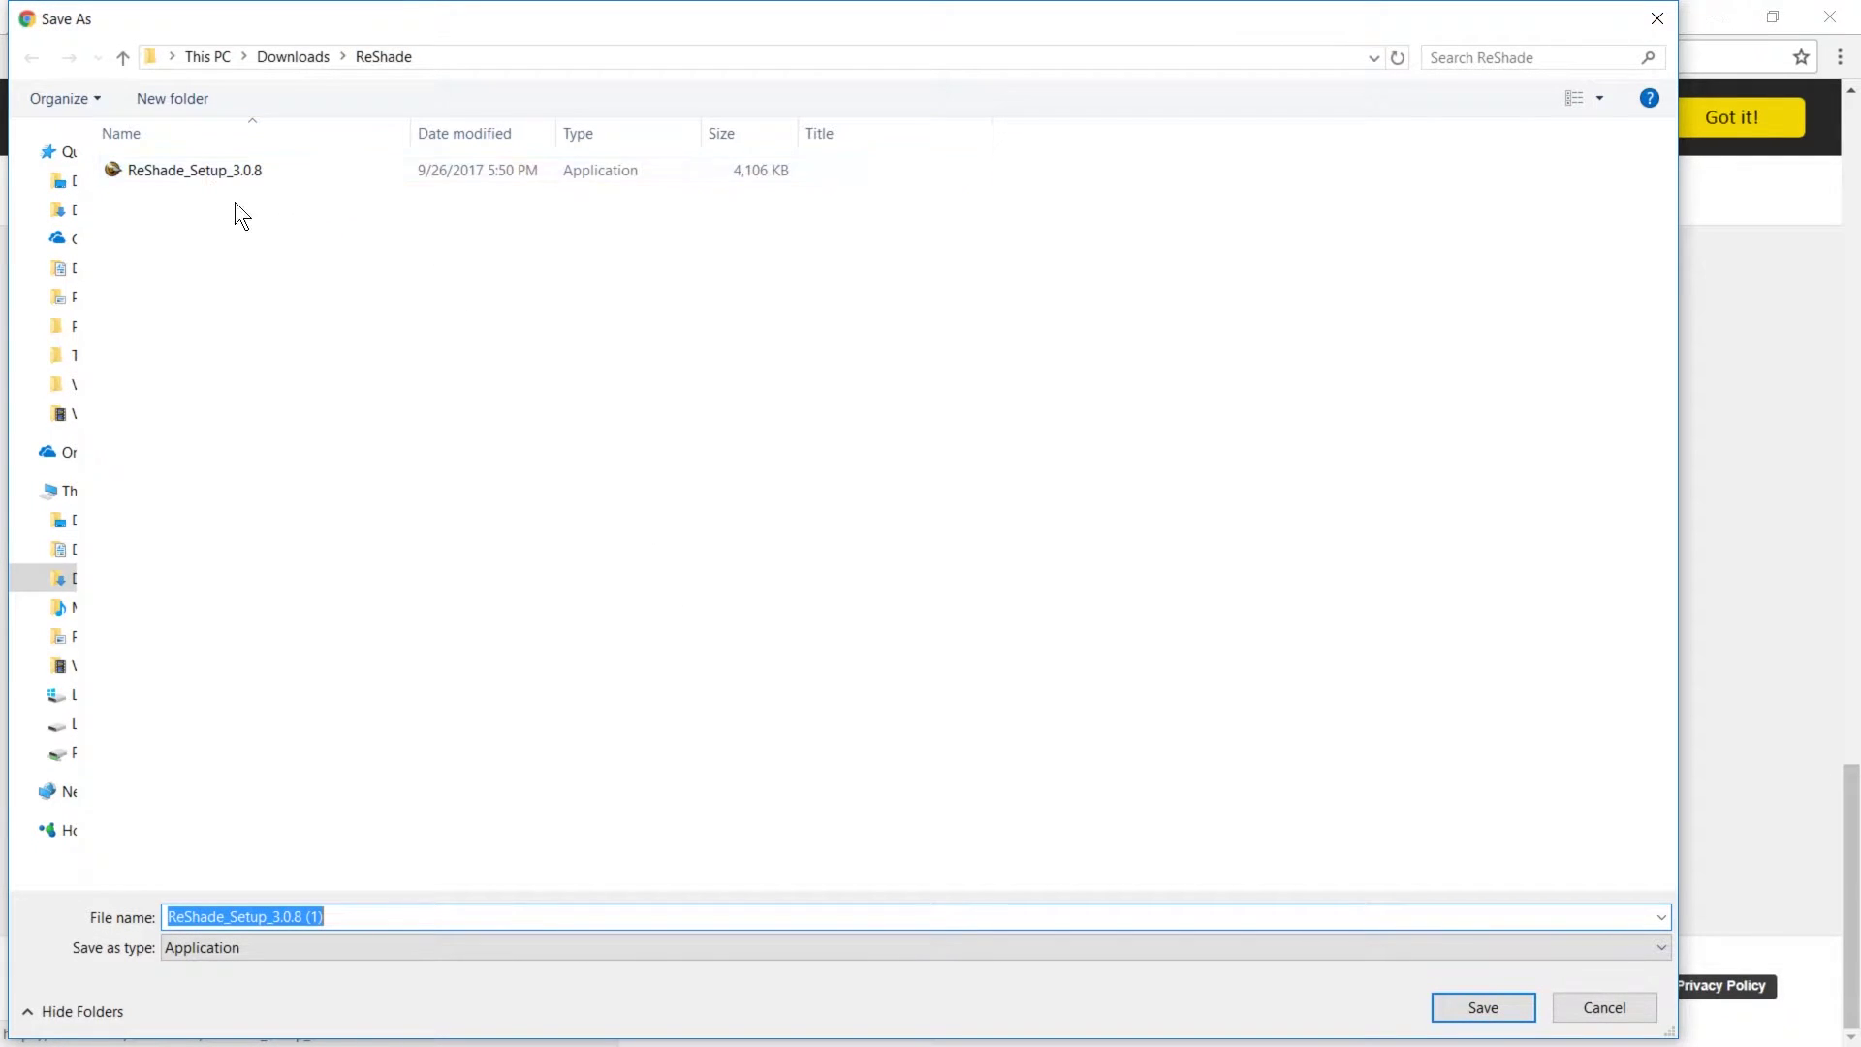
left_click(1603, 1008)
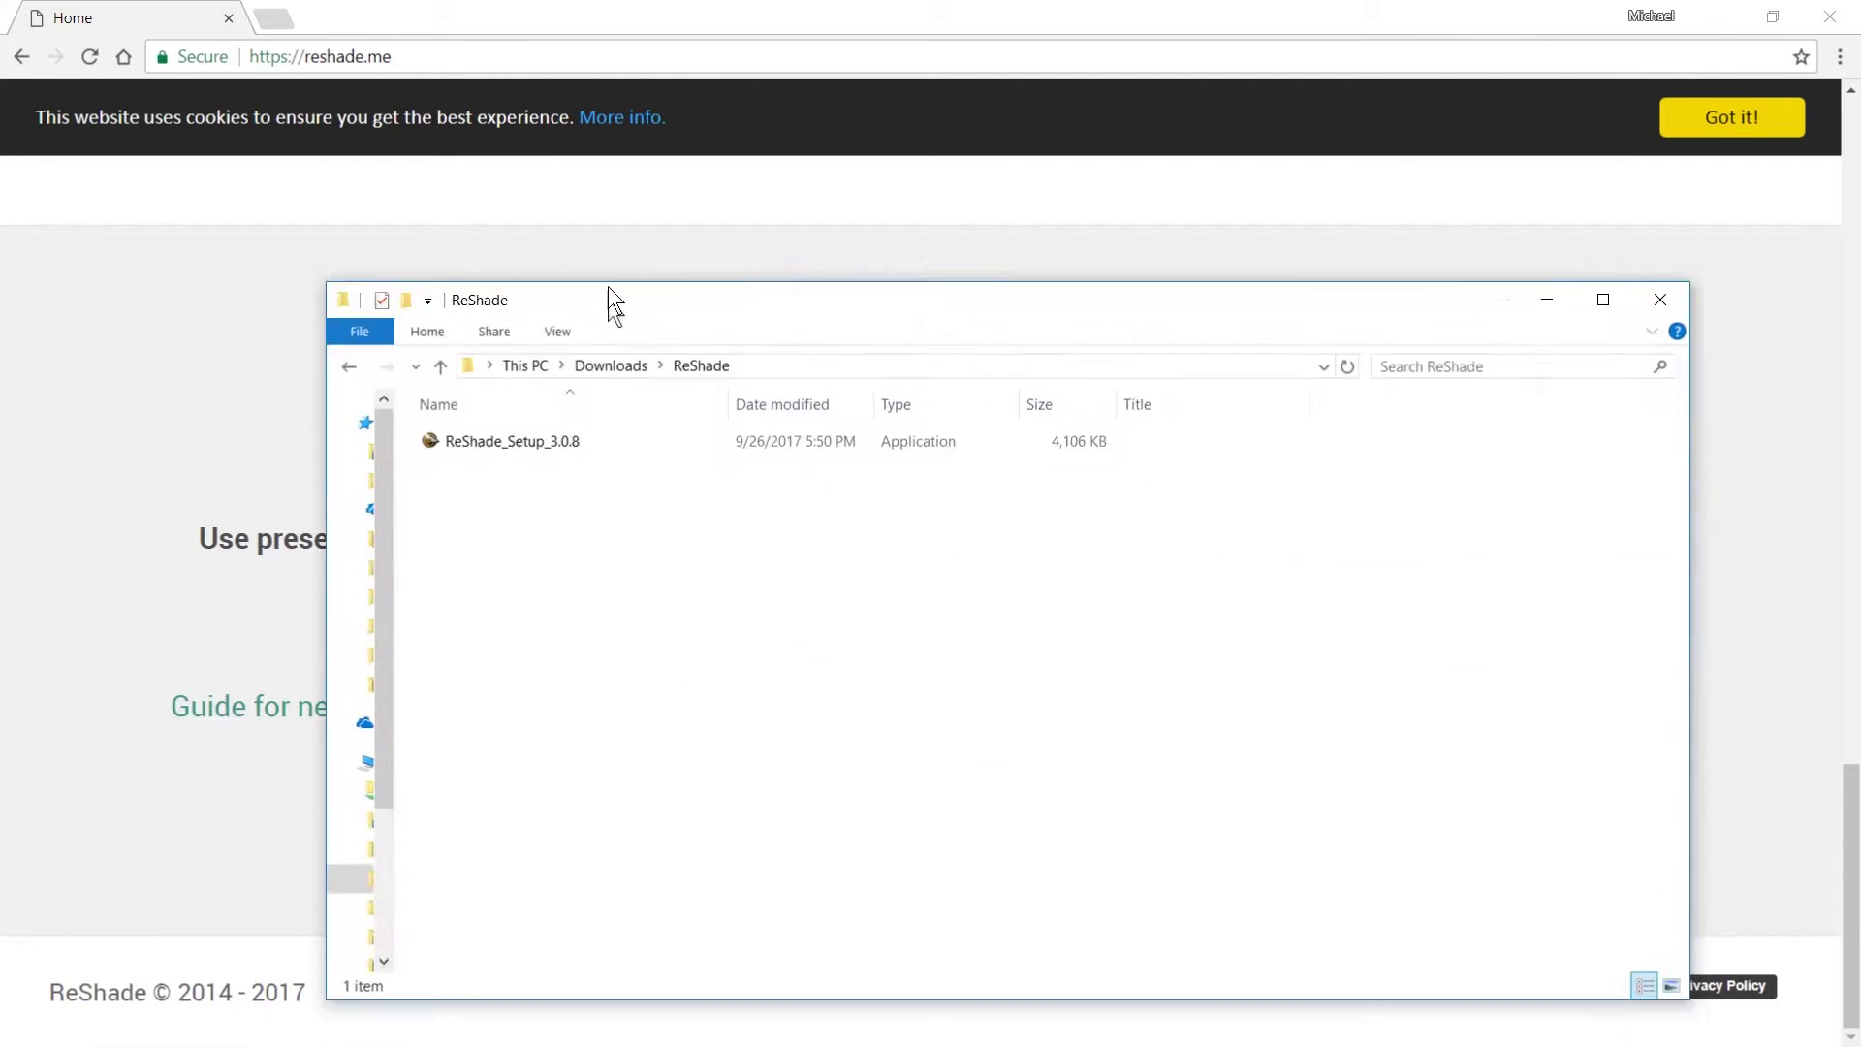
- Maximize the Downloads\ReShade folder and run ReShade_Setup_3.0.8 past the security warning
left_click_drag(607, 353, 607, 6)
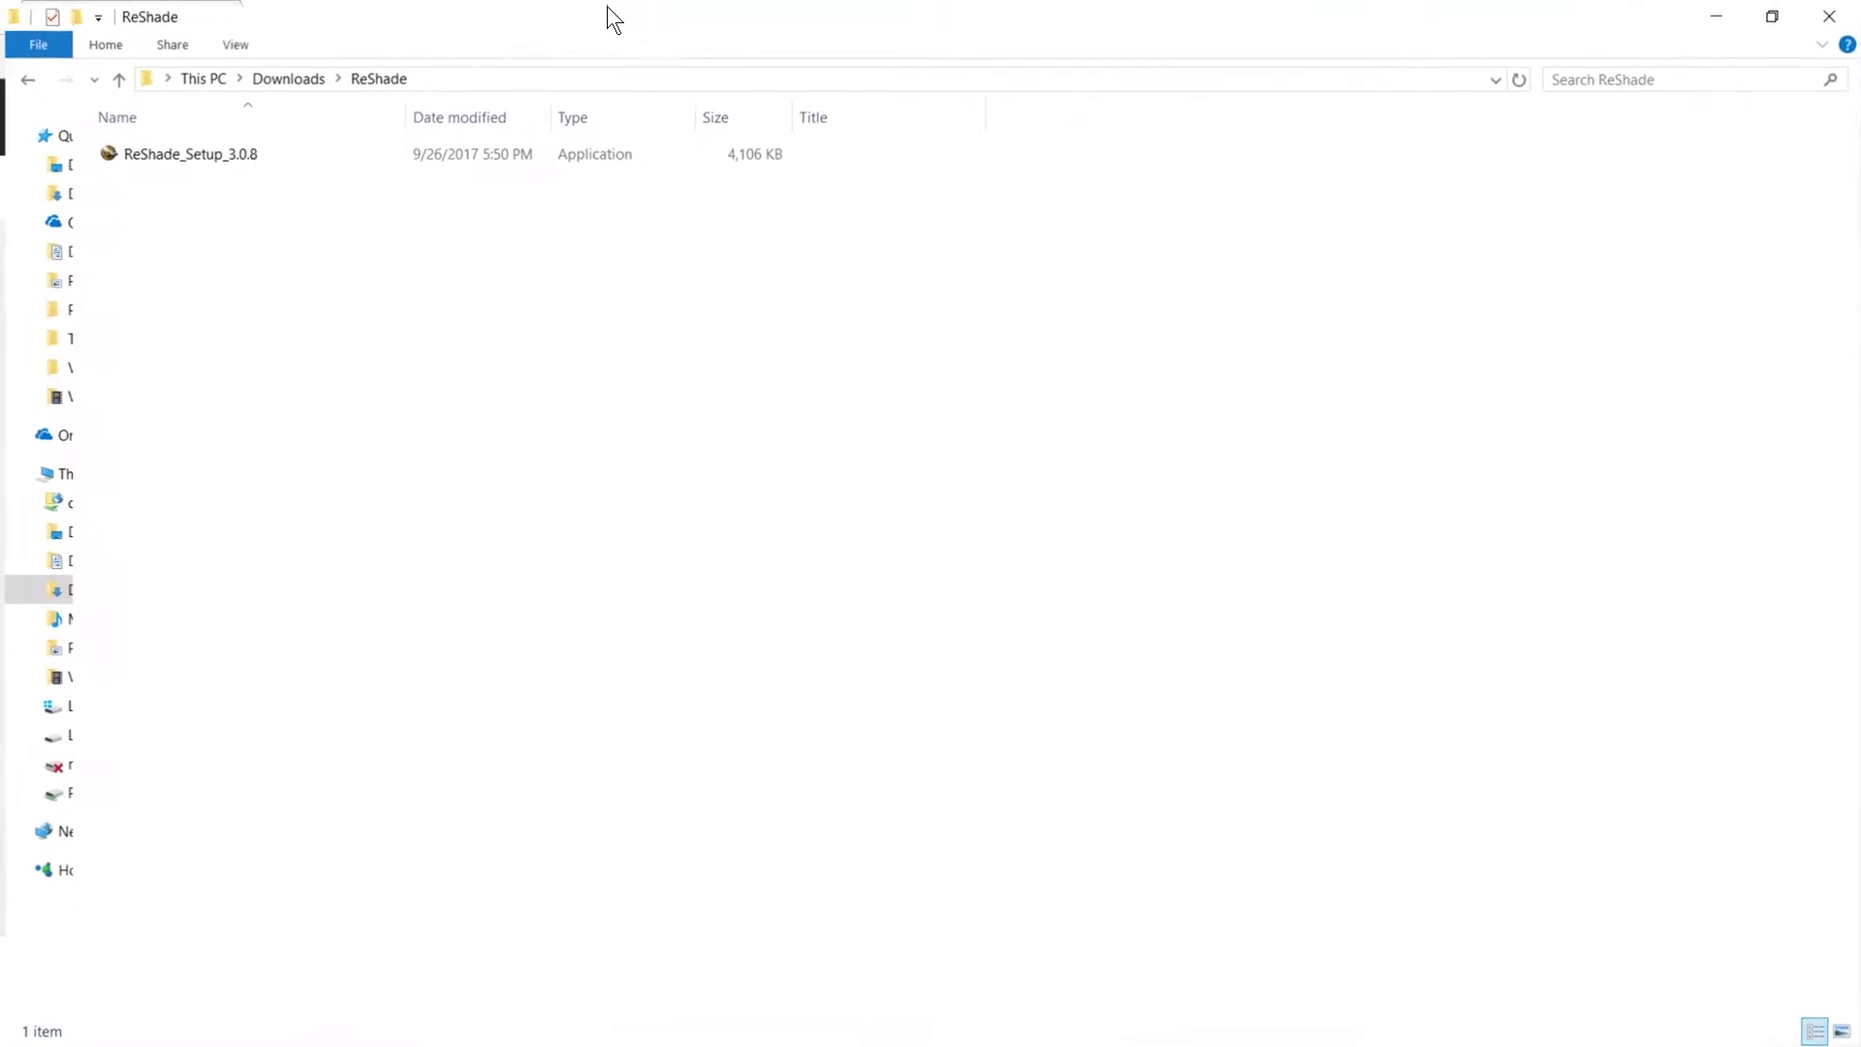
double_click(202, 154)
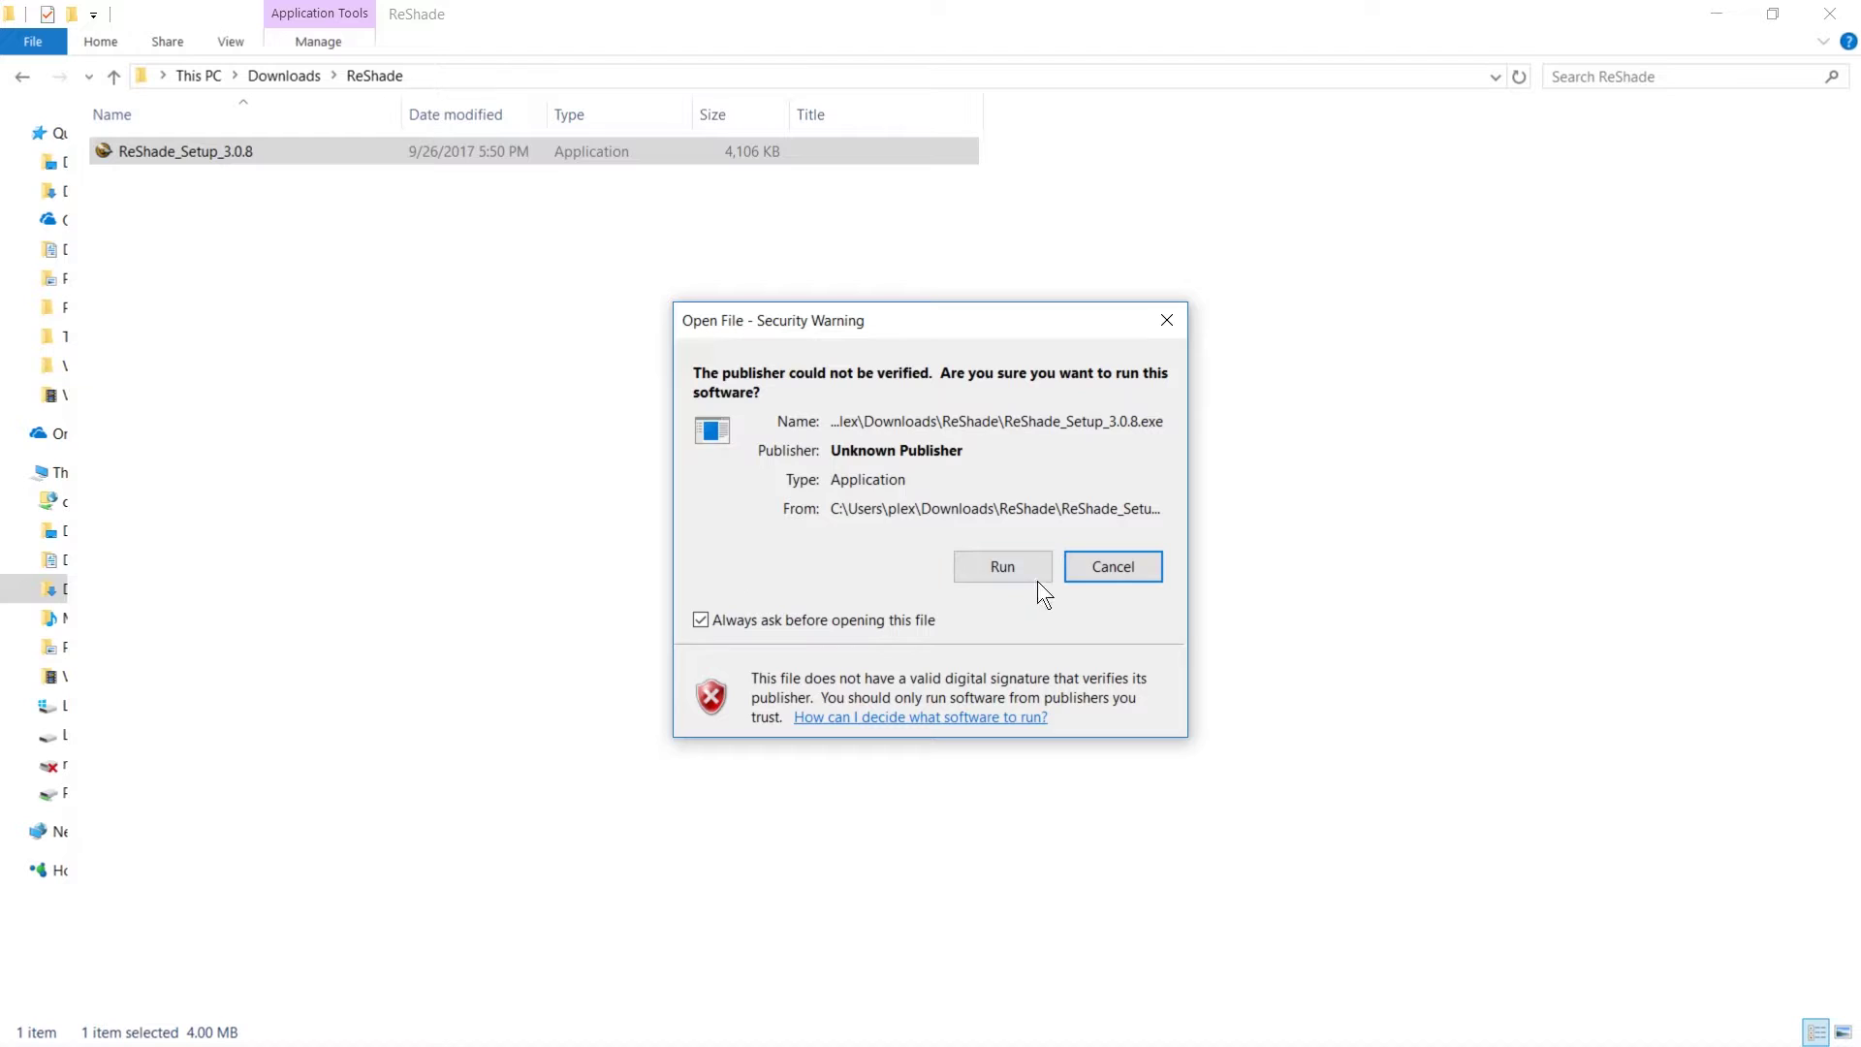
left_click(1022, 568)
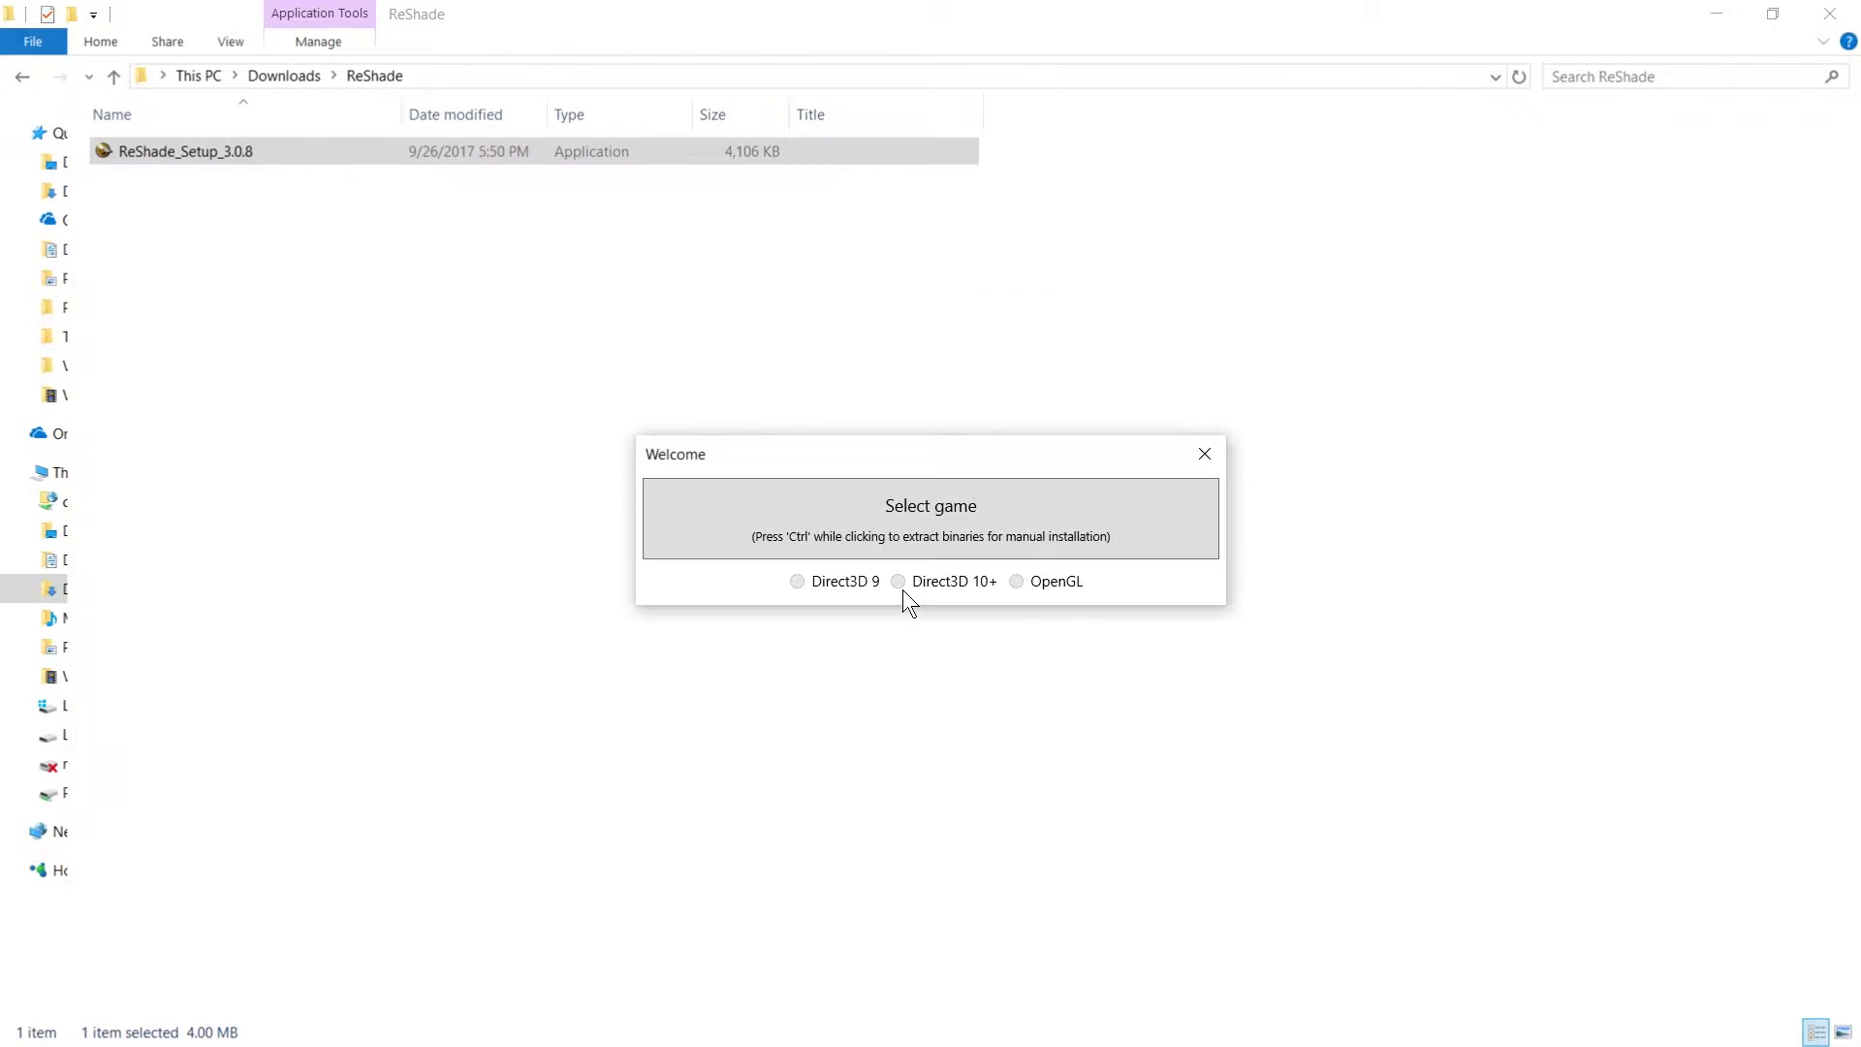
left_click_drag(961, 436, 891, 369)
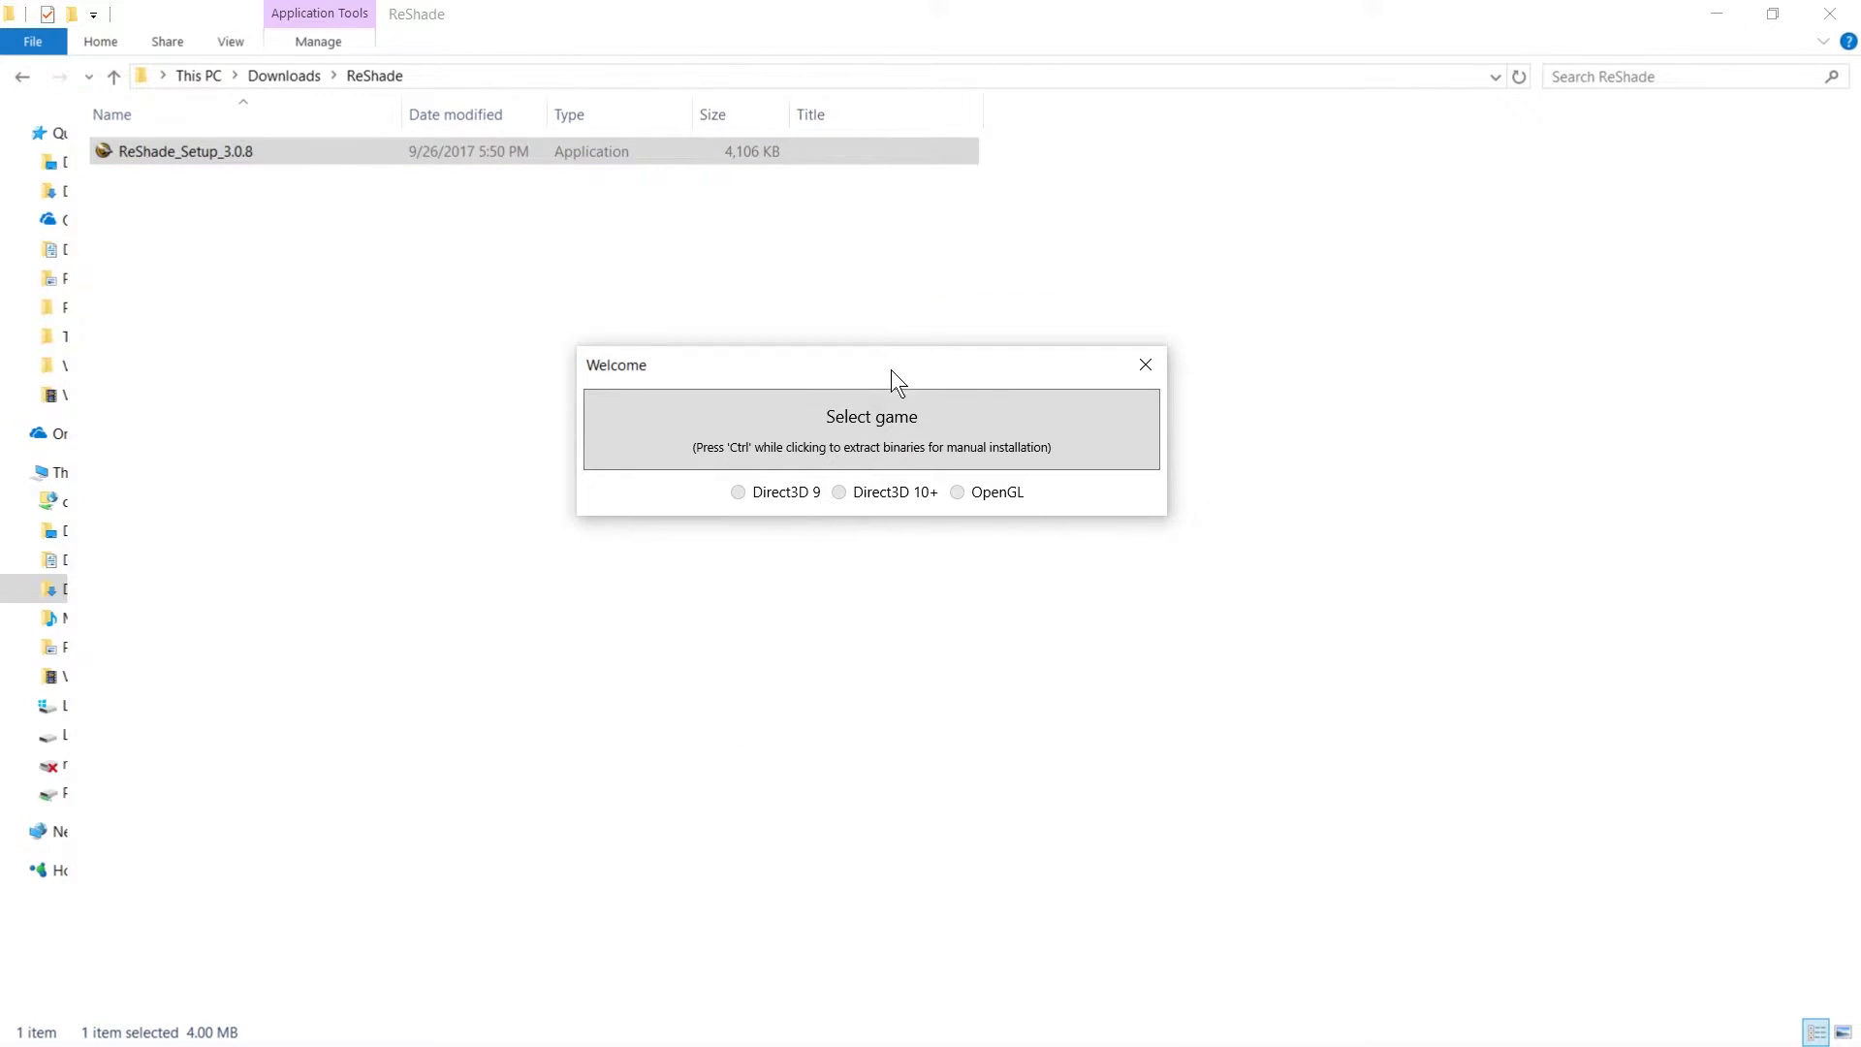
- Select TslGame in PUBG\TslGame\Binaries\Win64 as the ReShade install target
left_click(847, 432)
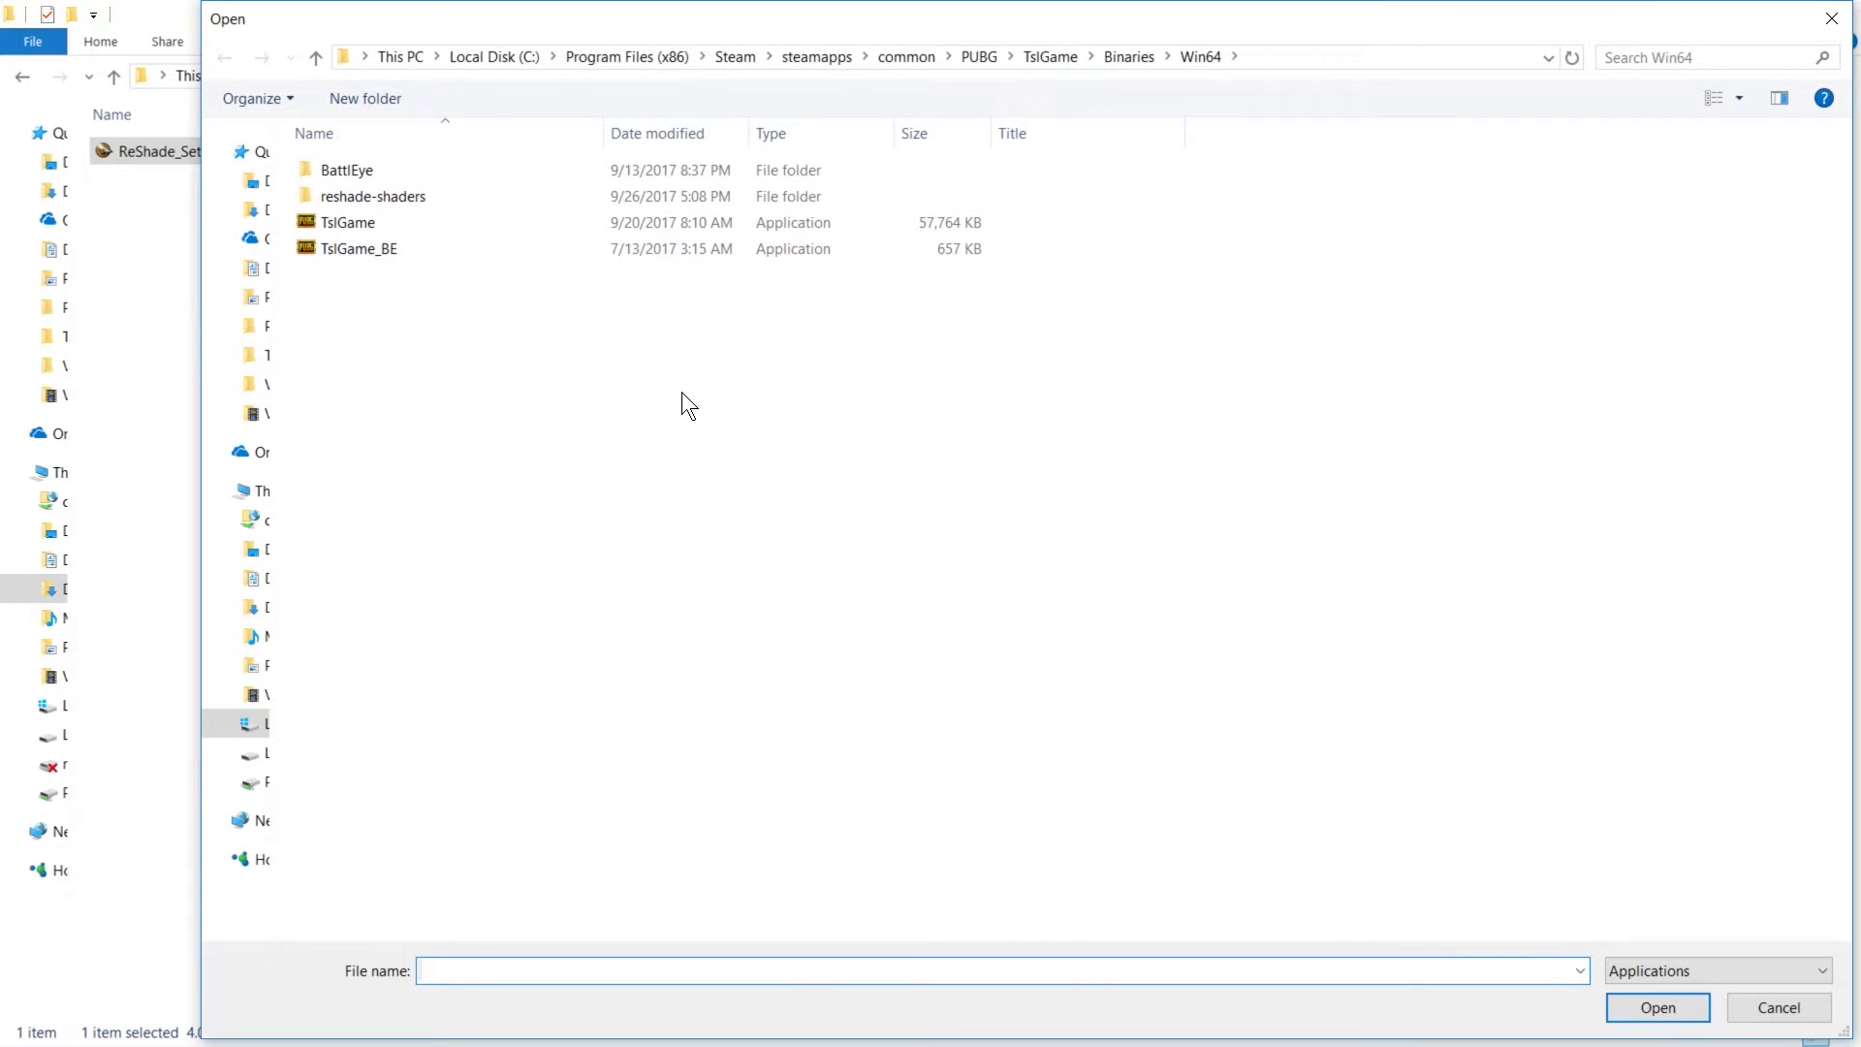
left_click(1293, 58)
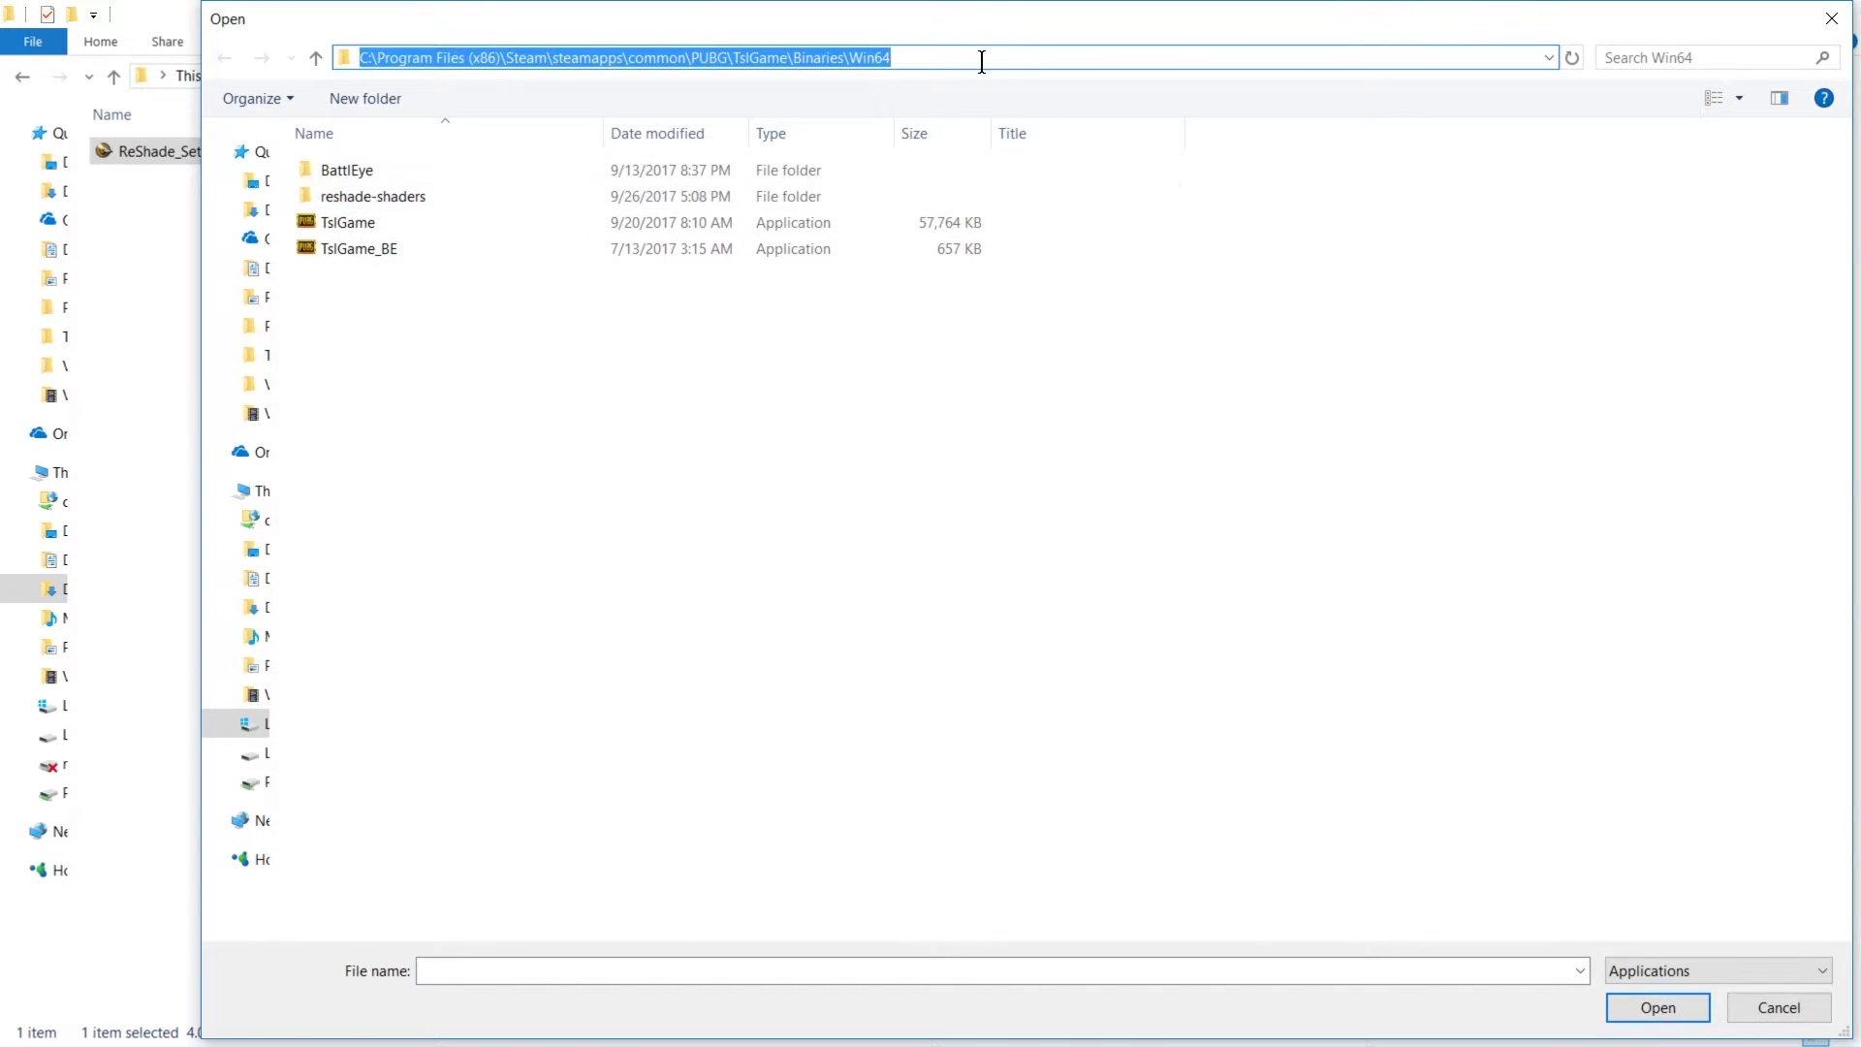
left_click(344, 223)
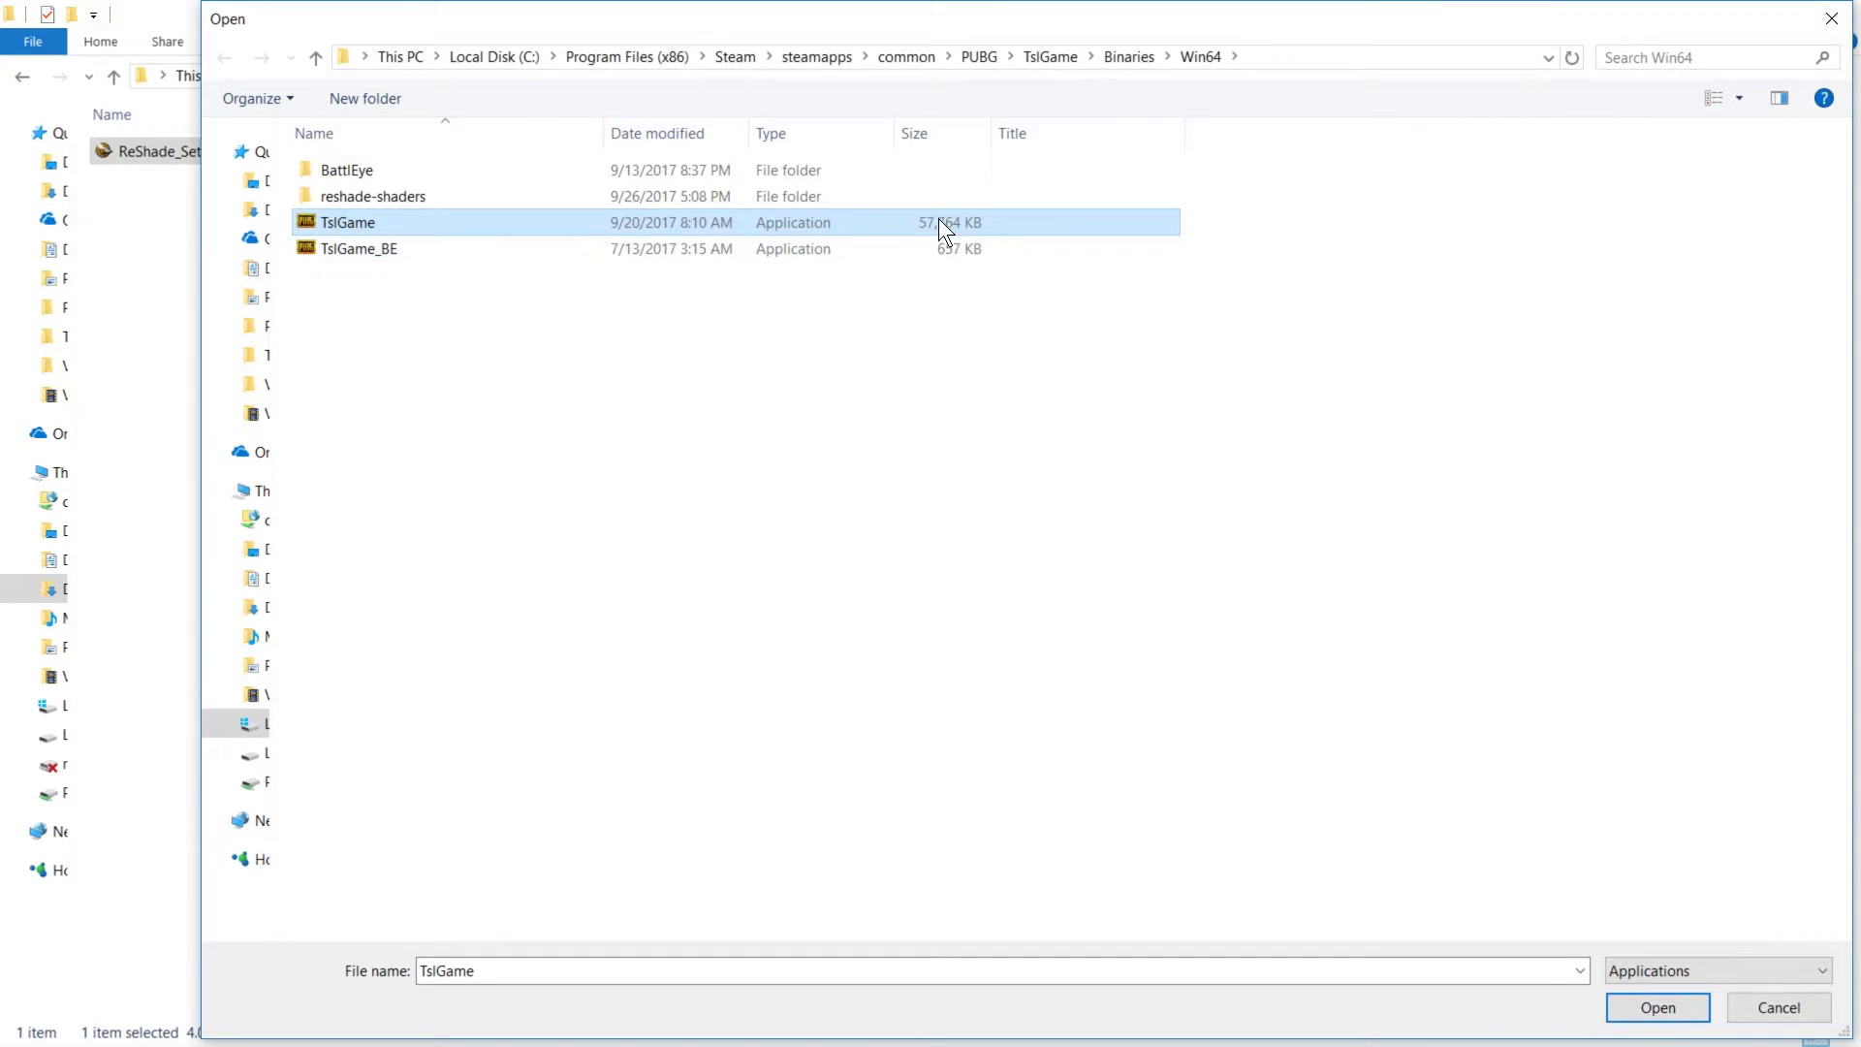
left_click(1657, 1010)
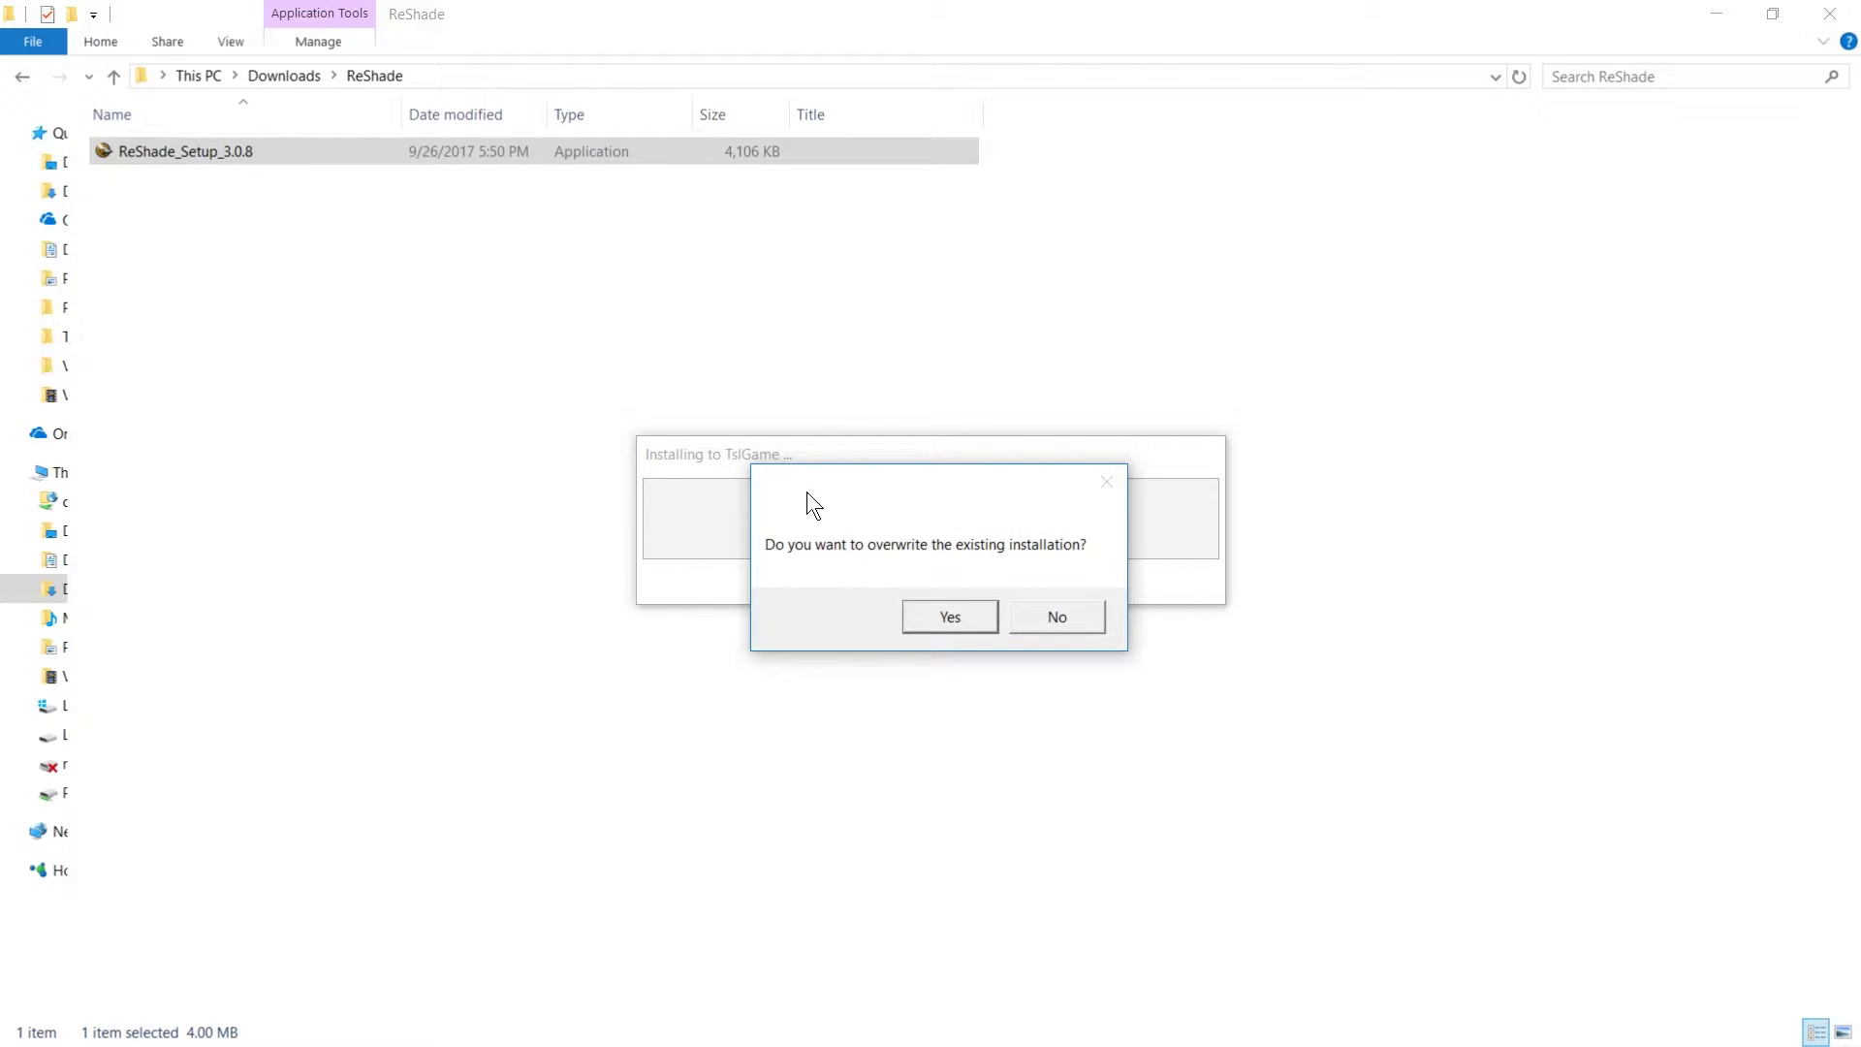
- Overwrite the existing TslGame installation and download the standard effects from GitHub
left_click(970, 616)
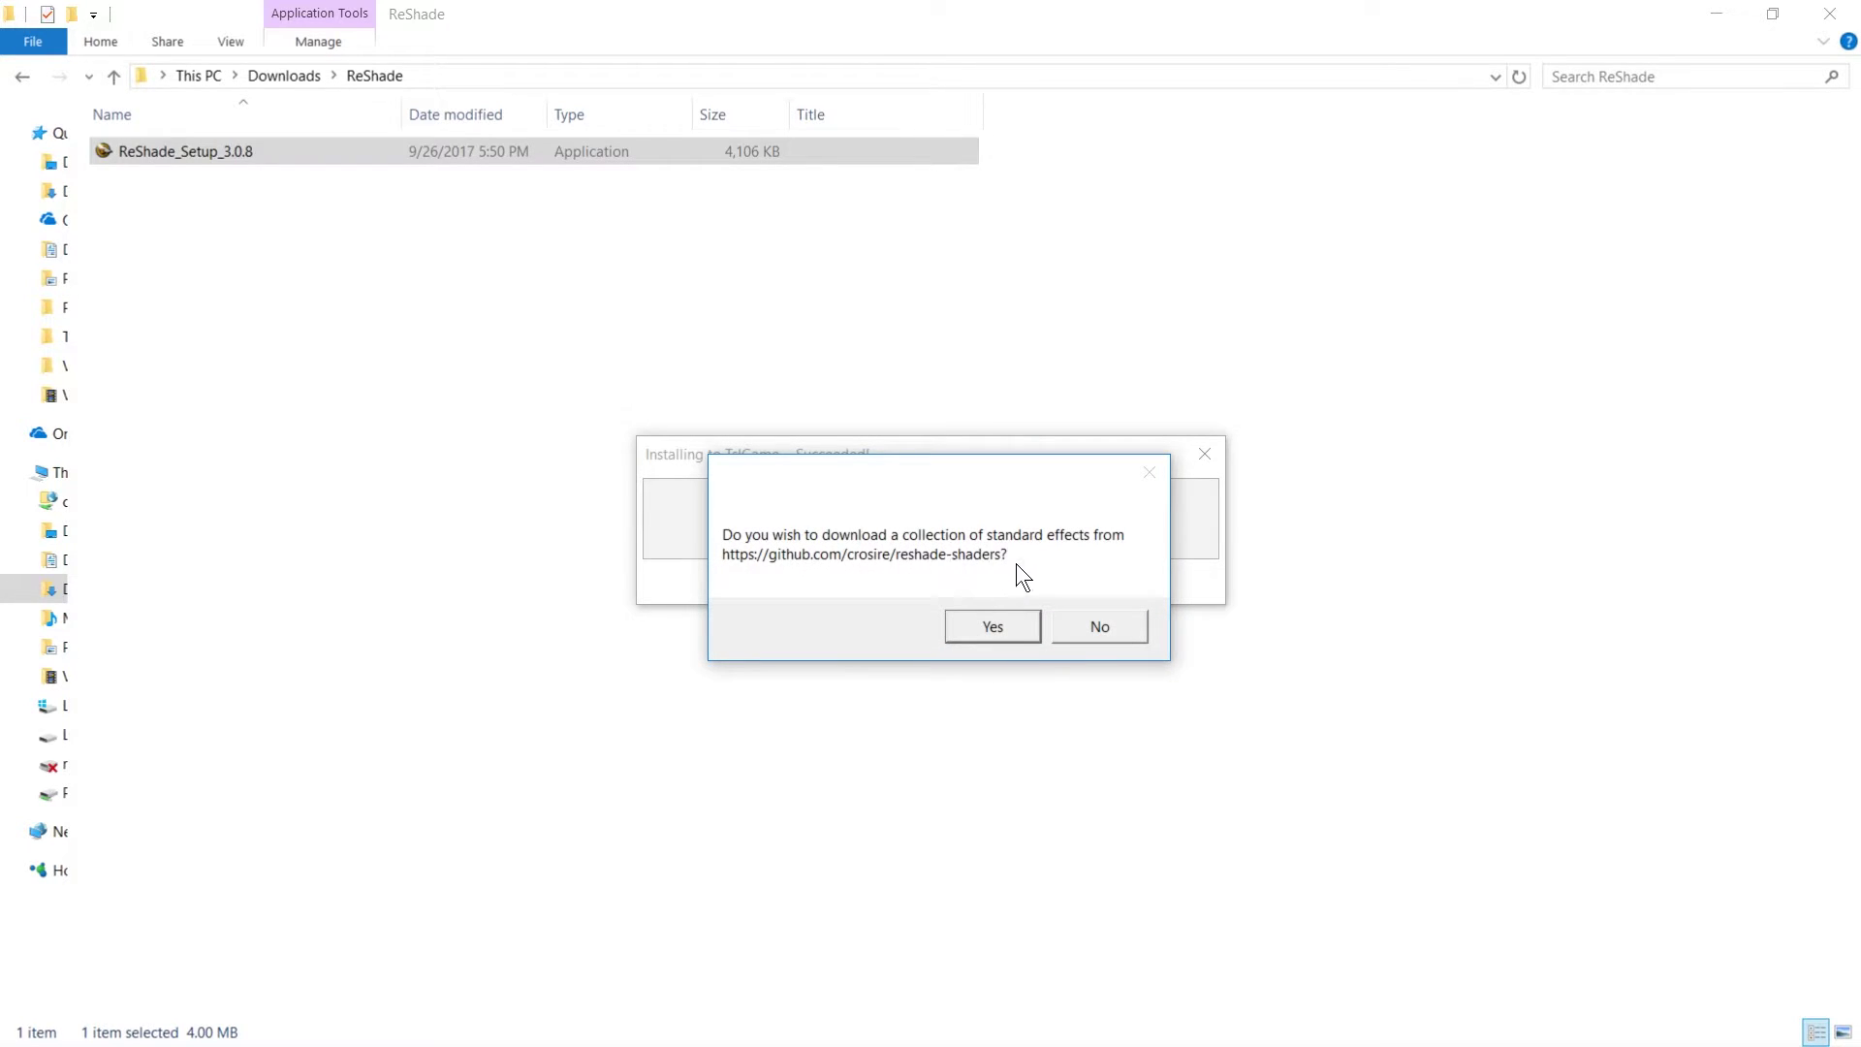
left_click(995, 625)
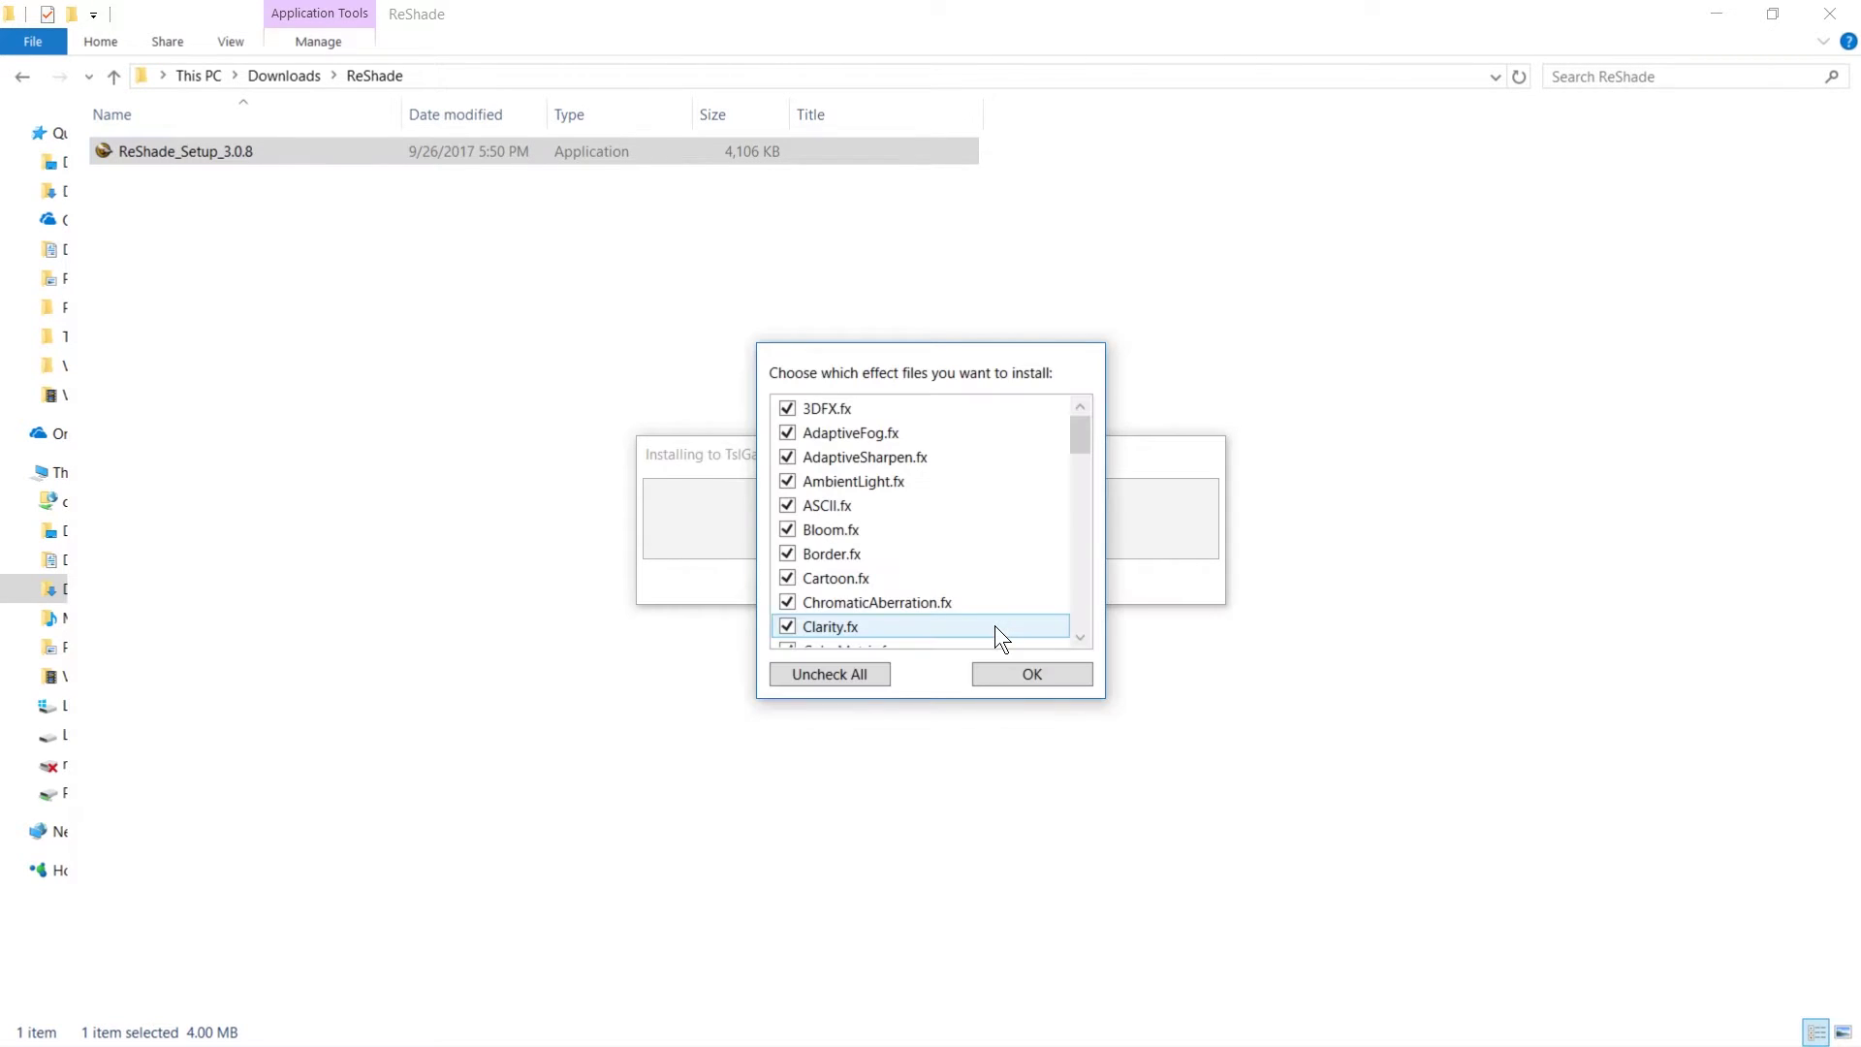
- Keep only chosen effects such as FXAA, LumaSharpen, Vibrance and NightVision, and install them
left_click_drag(972, 343, 974, 2)
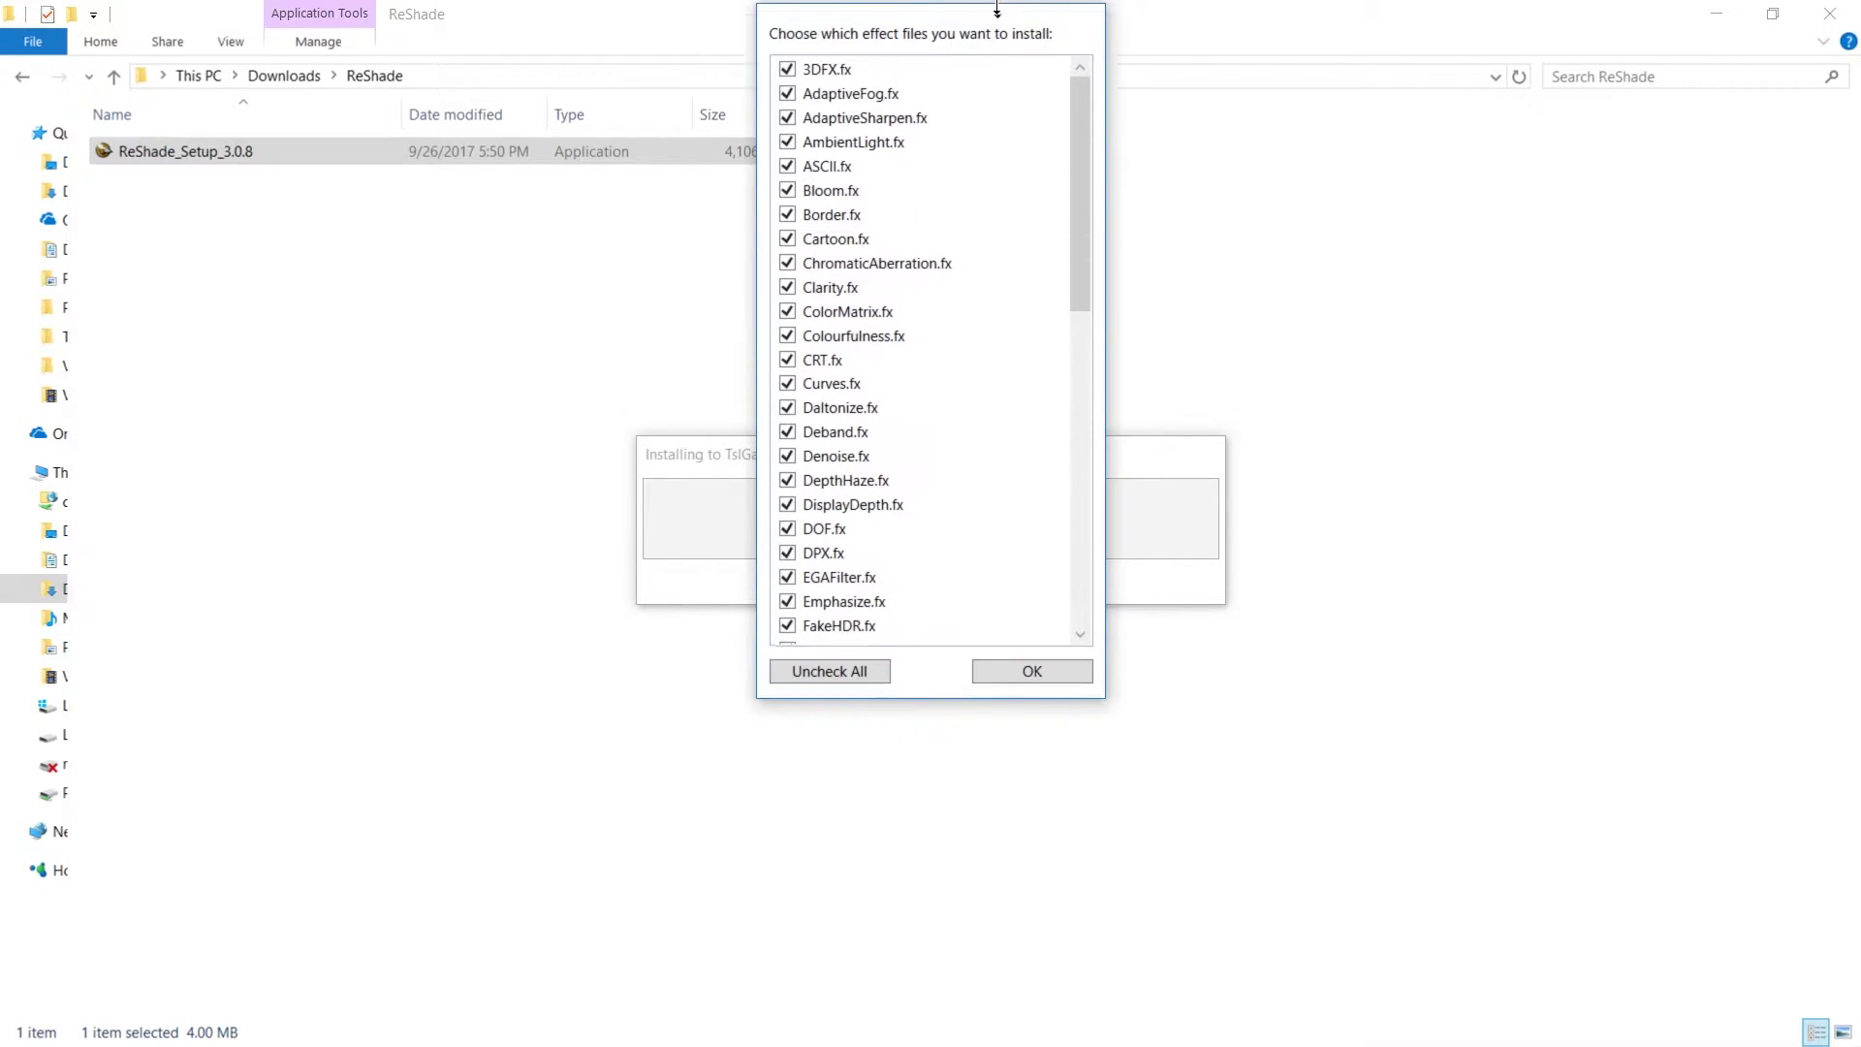
scroll(907, 632, "down", 6)
scroll(905, 671, "up", 6)
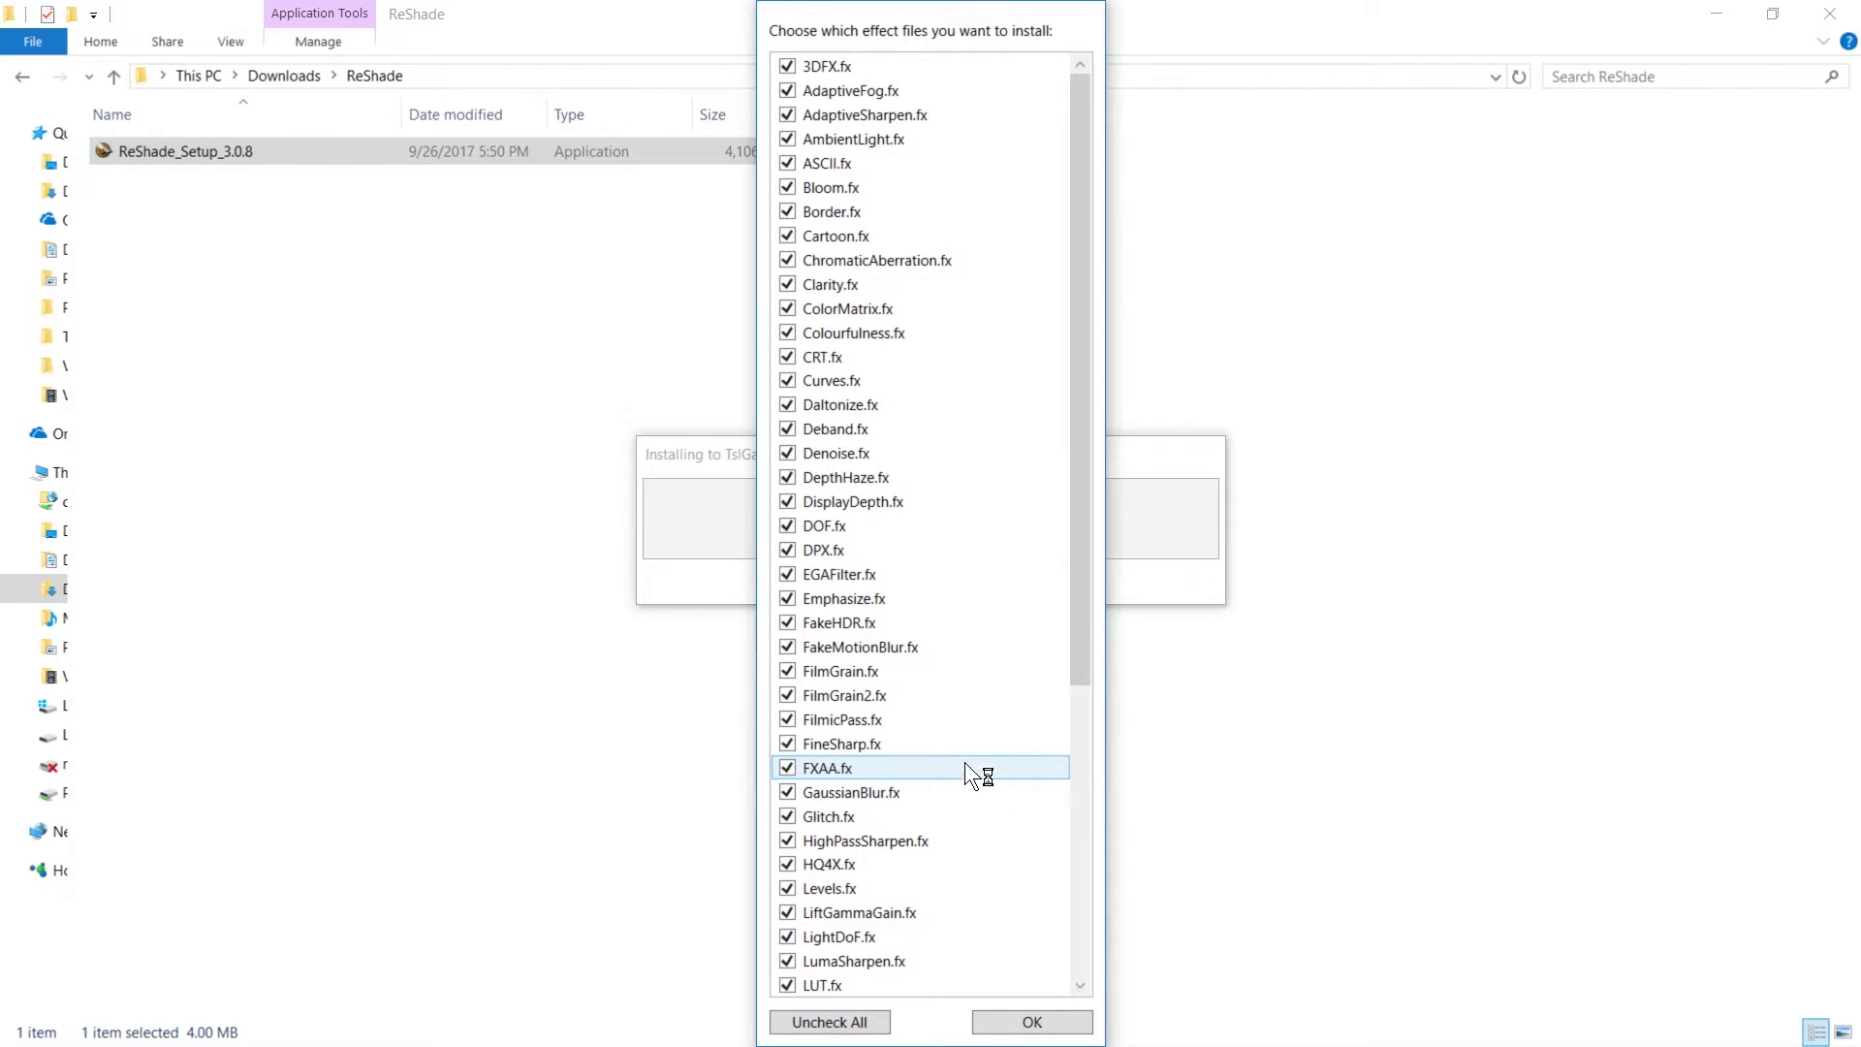
scroll(928, 838, "down", 6)
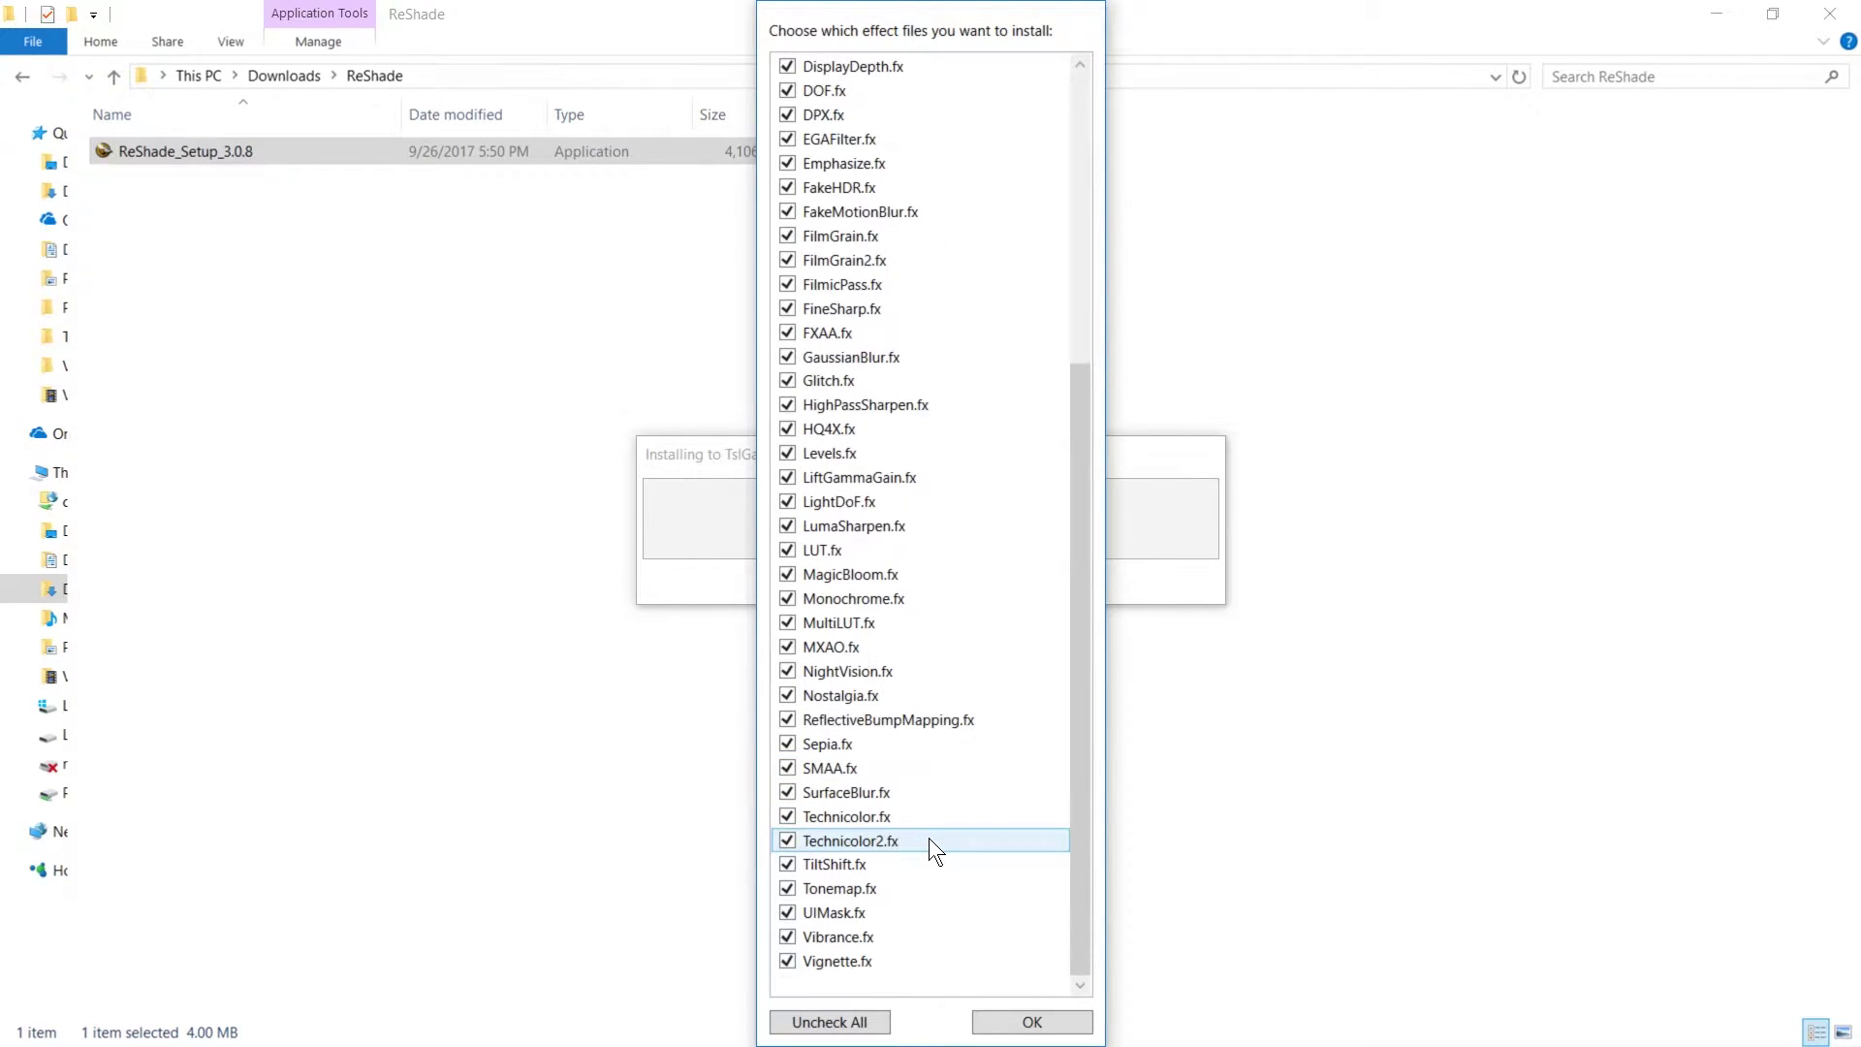
scroll(929, 850, "up", 6)
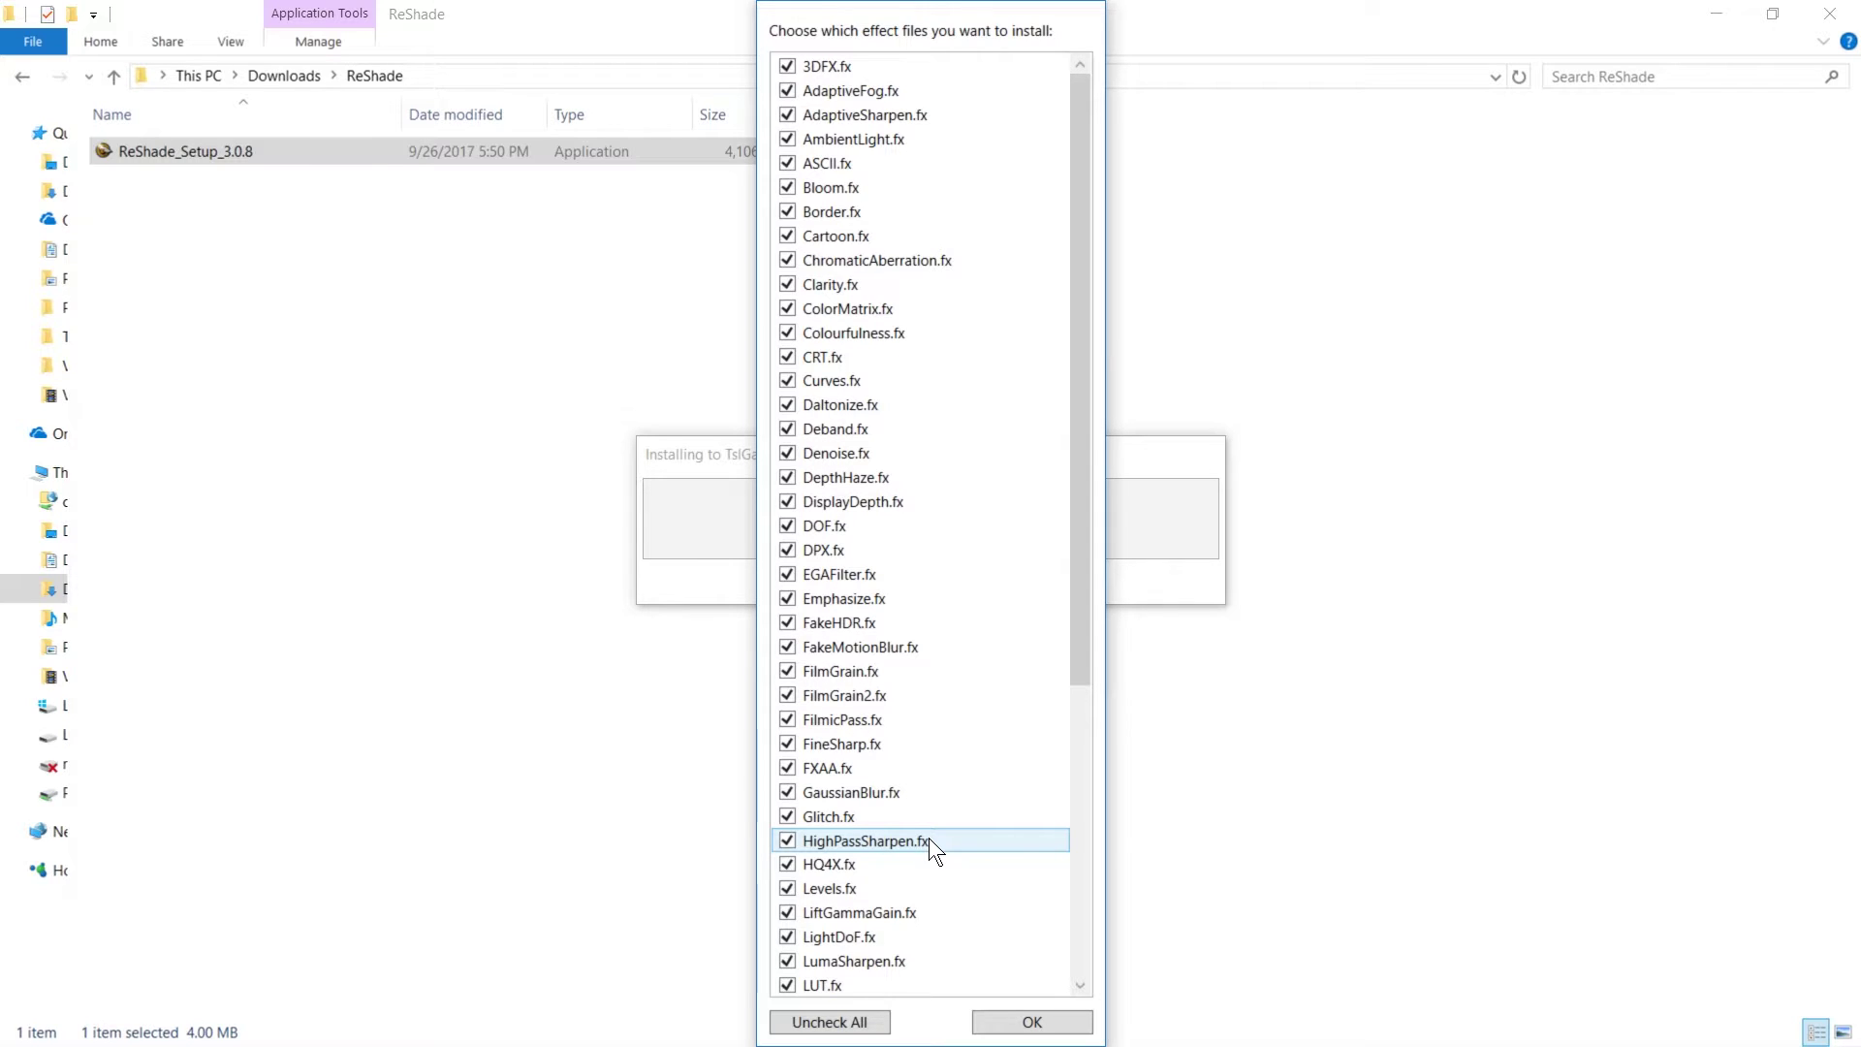
scroll(928, 837, "down", 6)
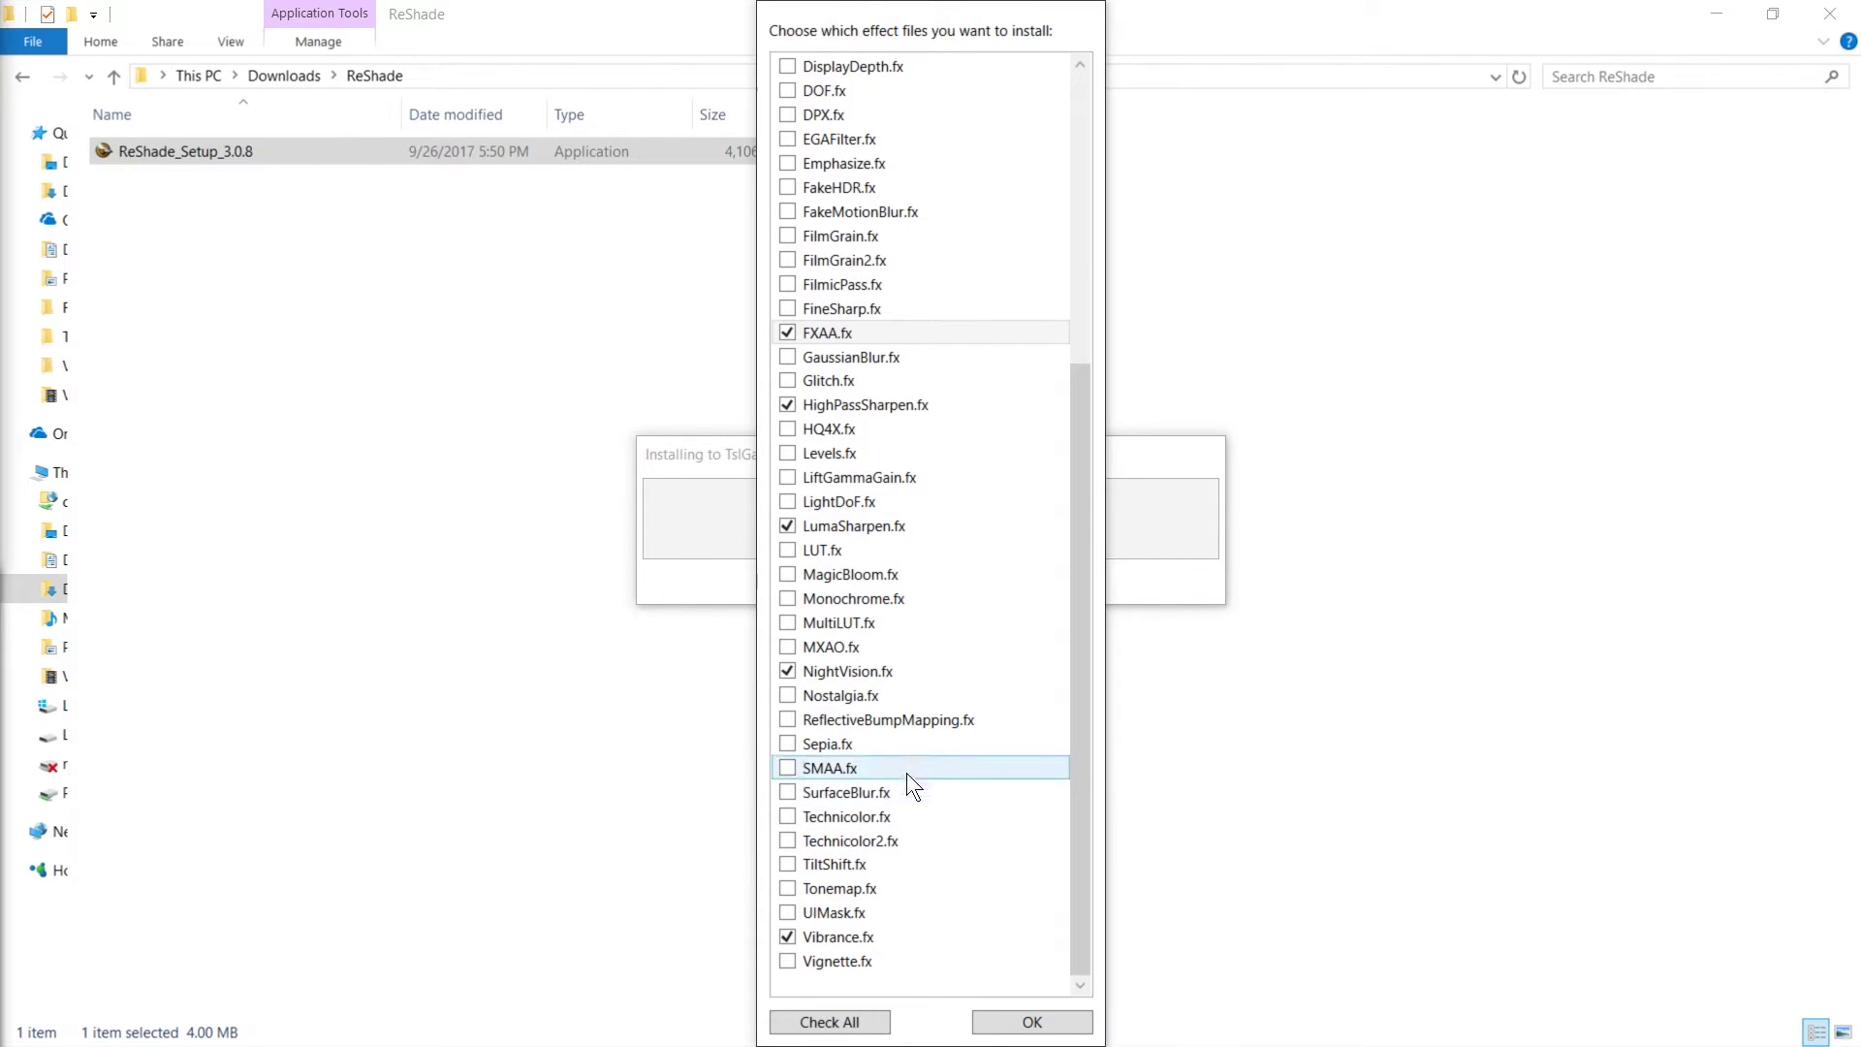
scroll(887, 754, "up", 6)
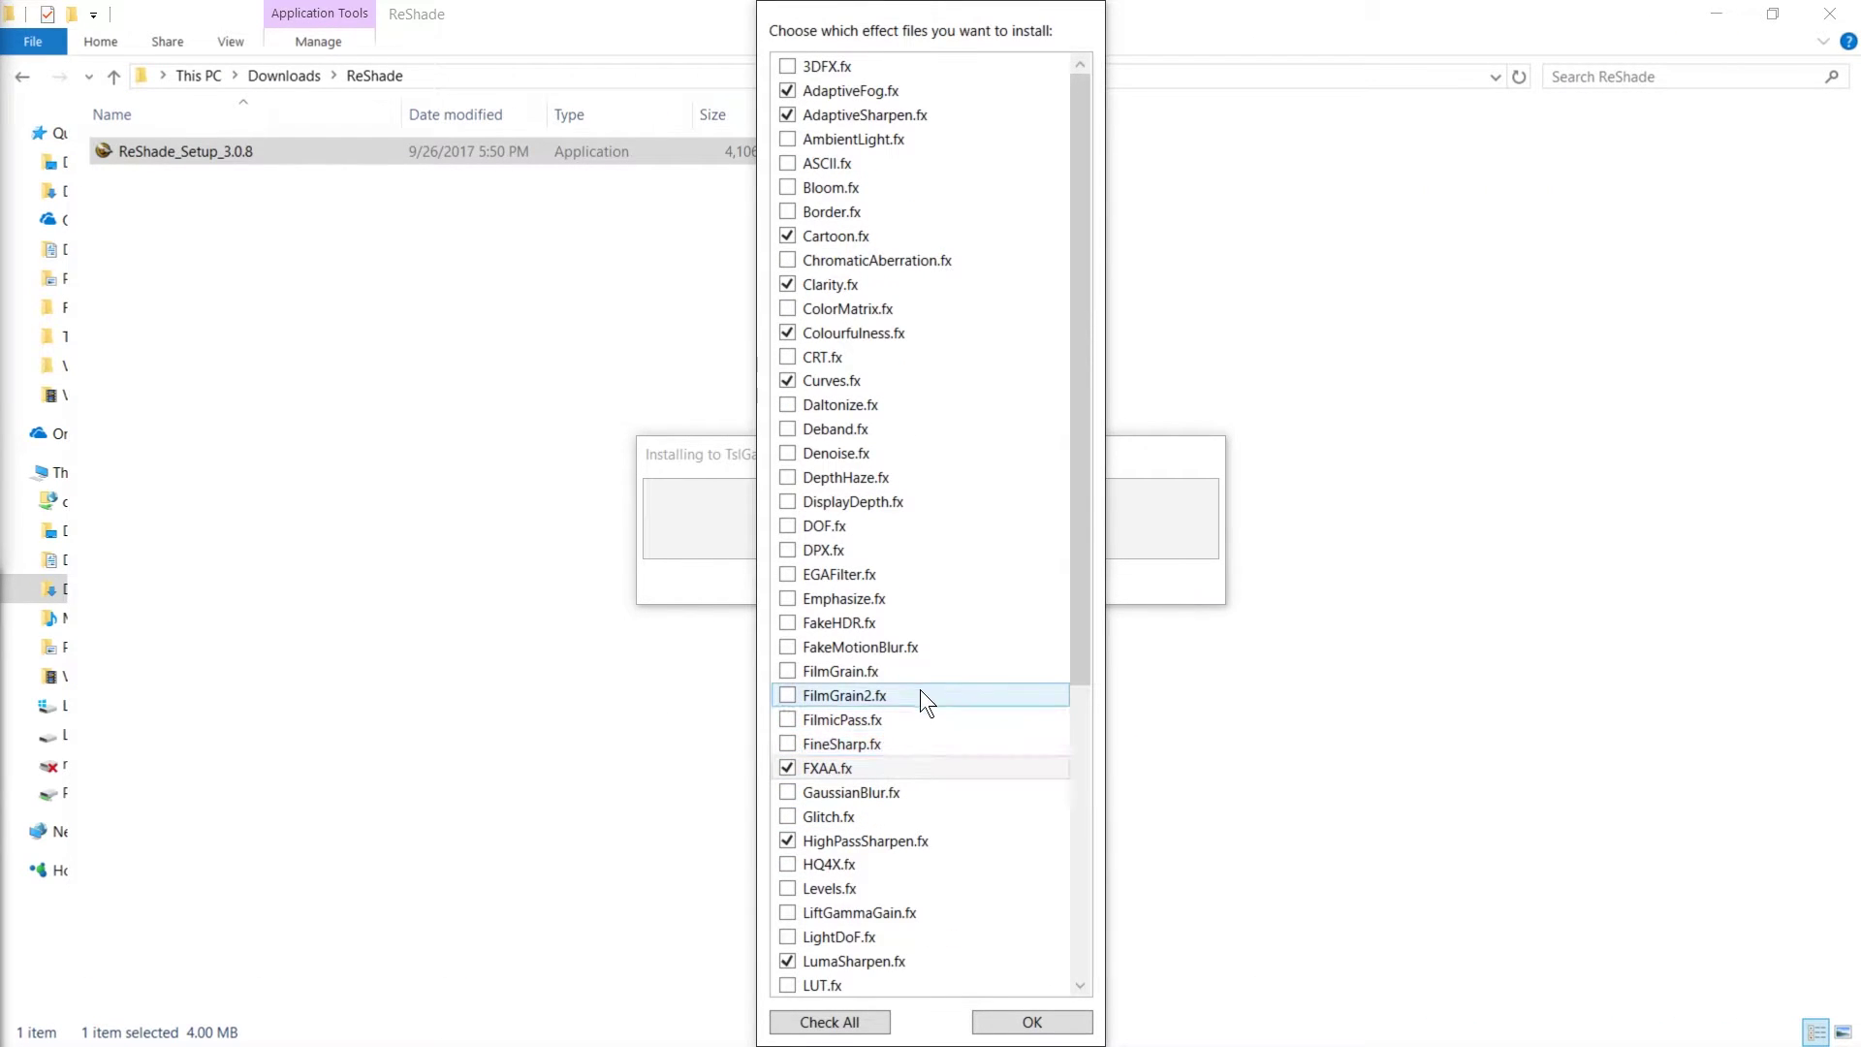
scroll(933, 715, "down", 6)
left_click(1027, 1021)
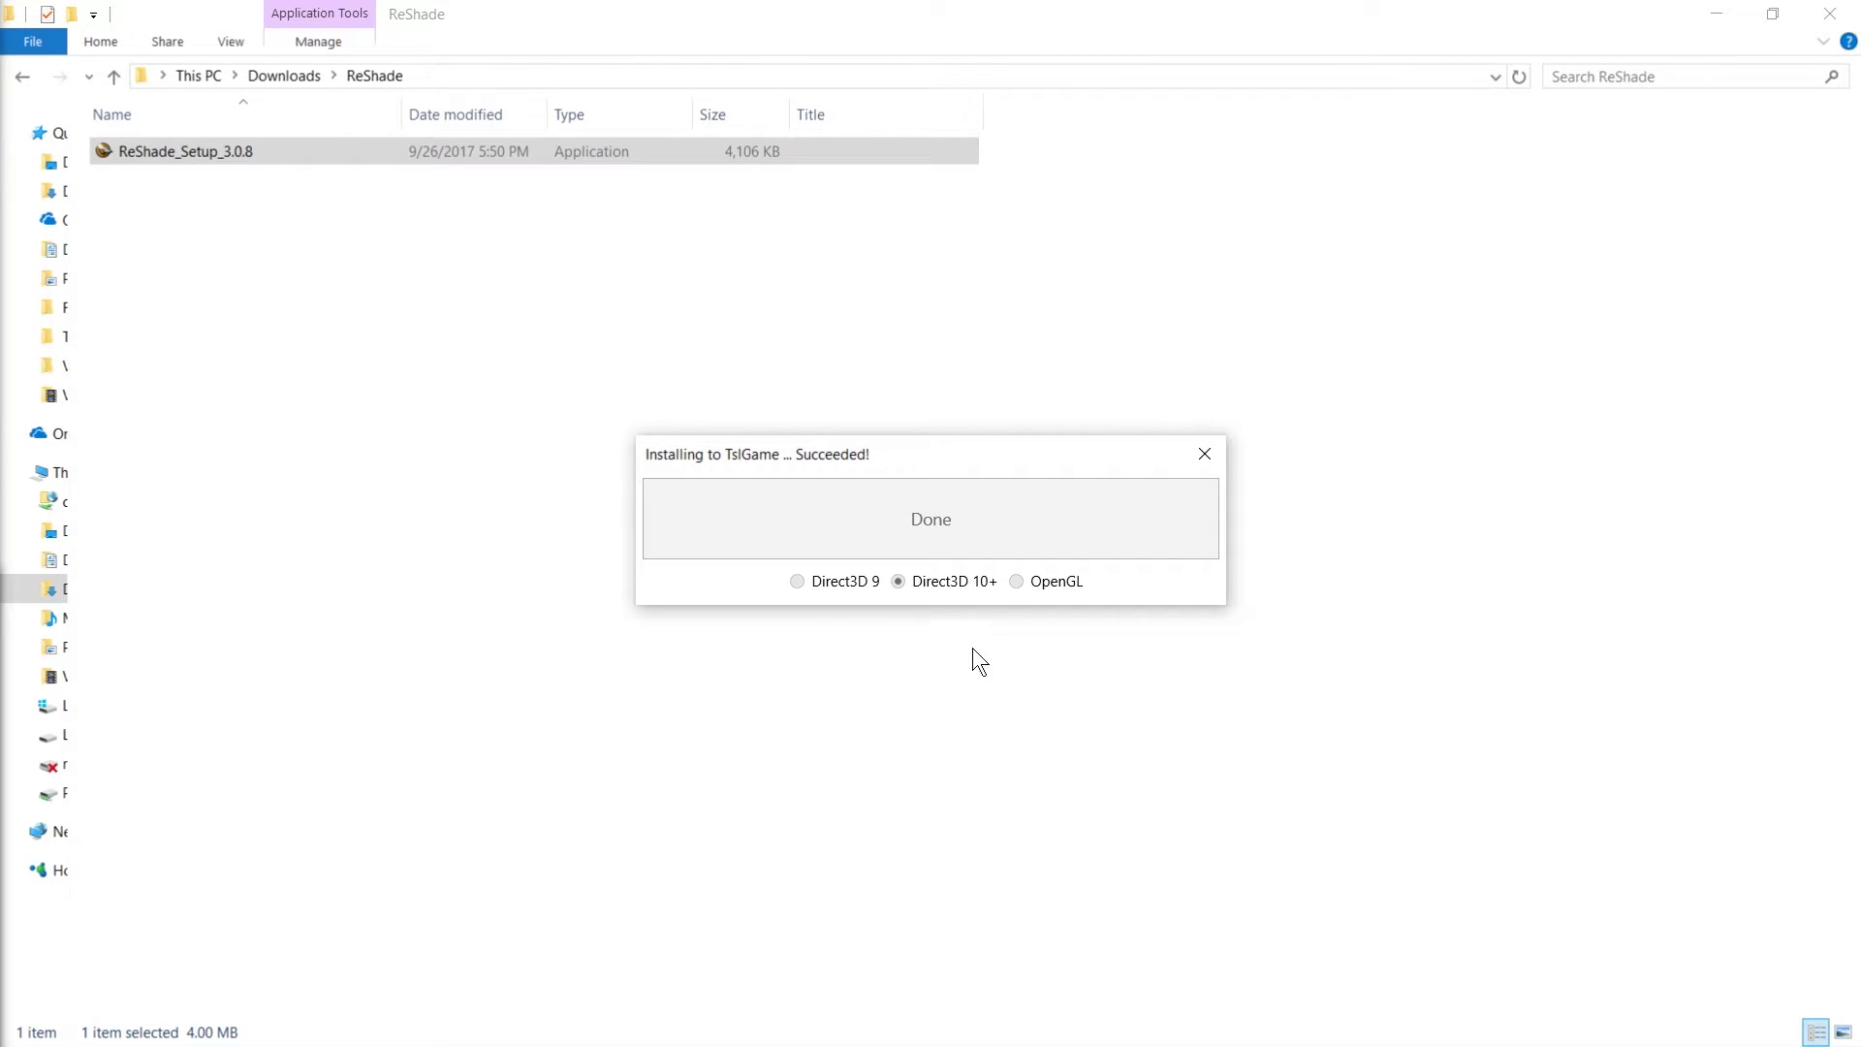
- Close the finished ReShade installer and deselect the setup file in Explorer
left_click(1207, 452)
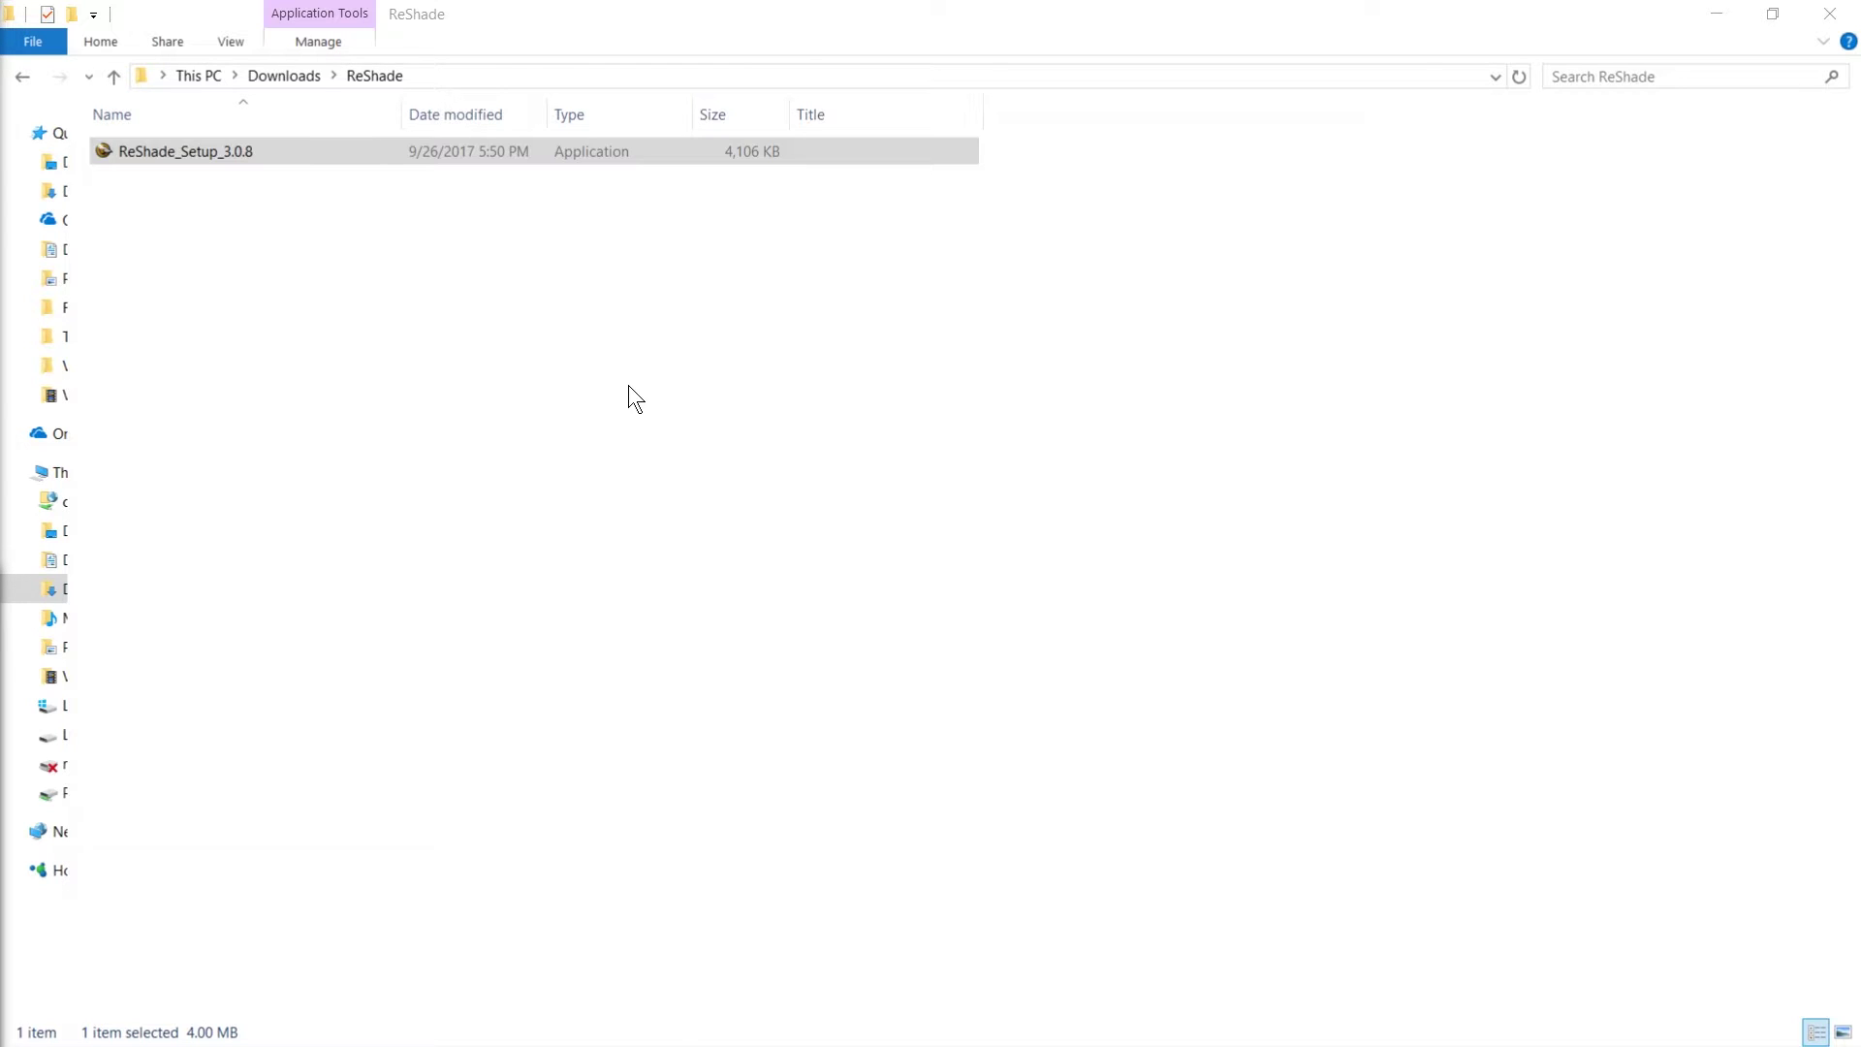
left_click(651, 402)
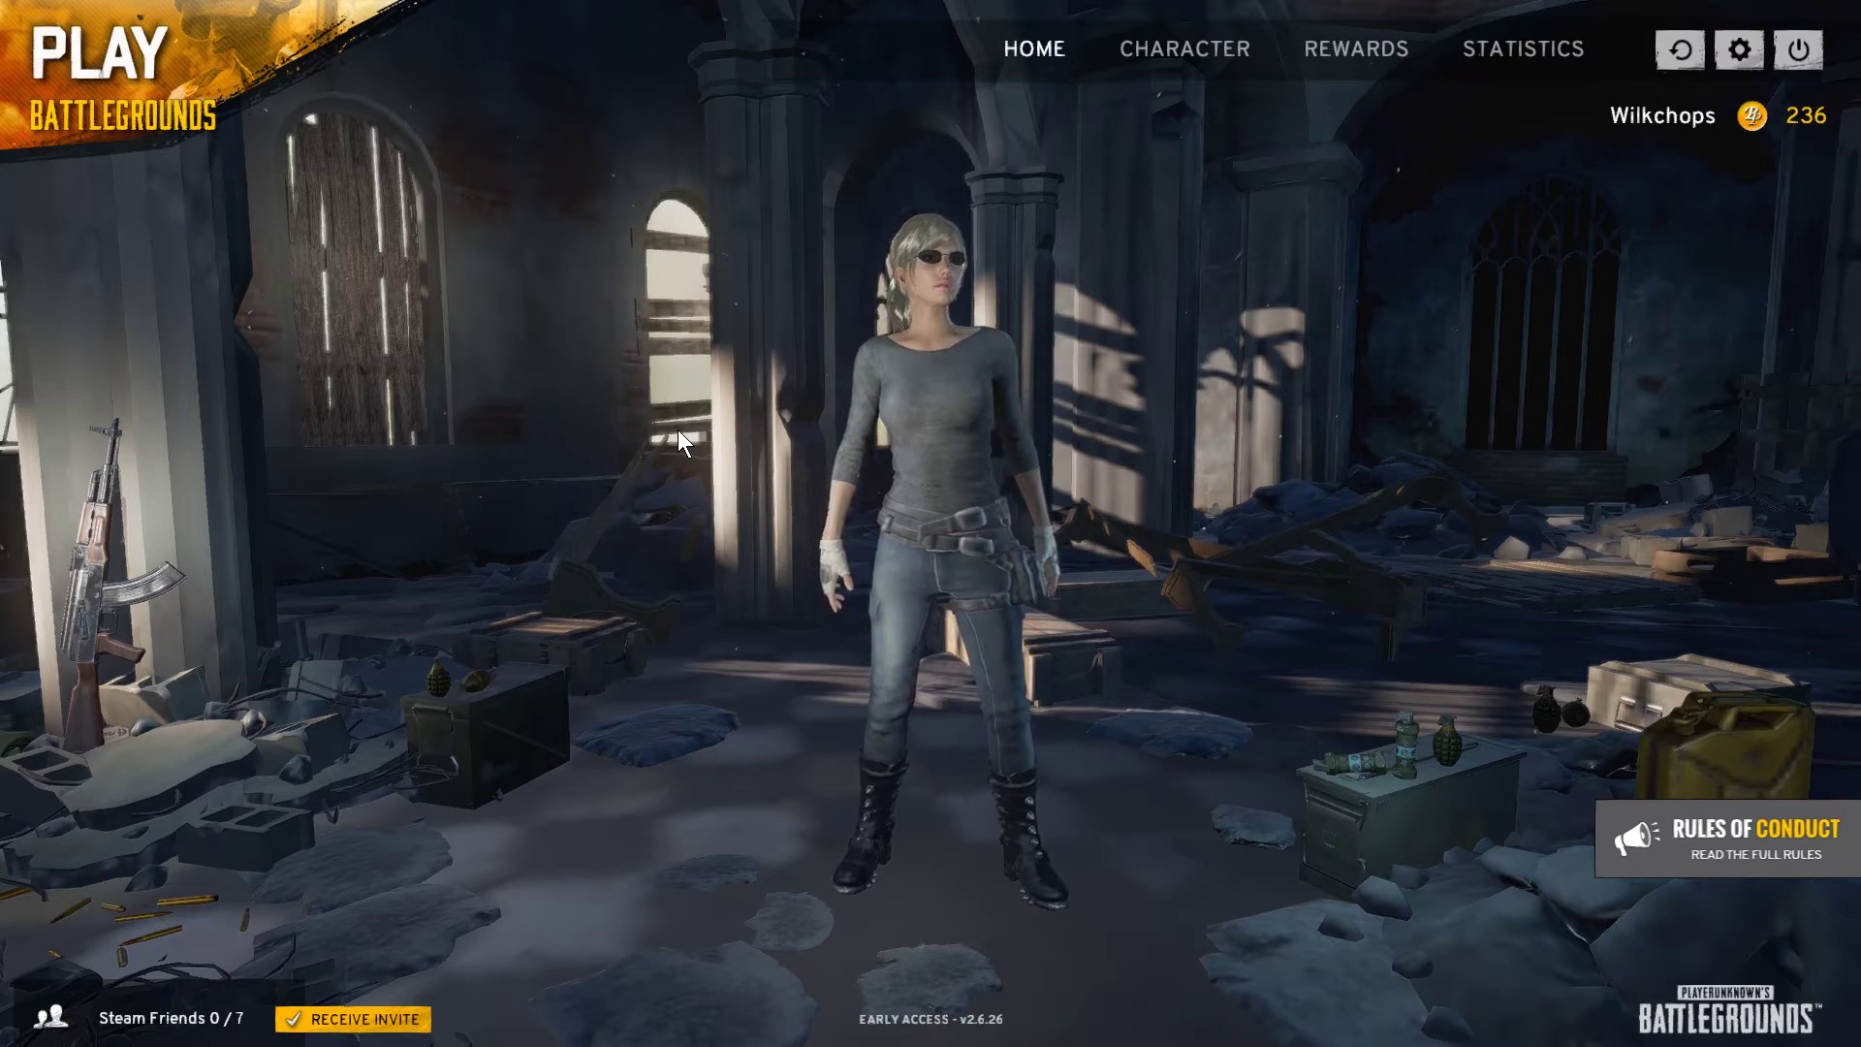
- Open the ReShade overlay with Shift+F2 and enlarge it to list every effect
key("shift+F2")
left_click_drag(864, 240, 838, 121)
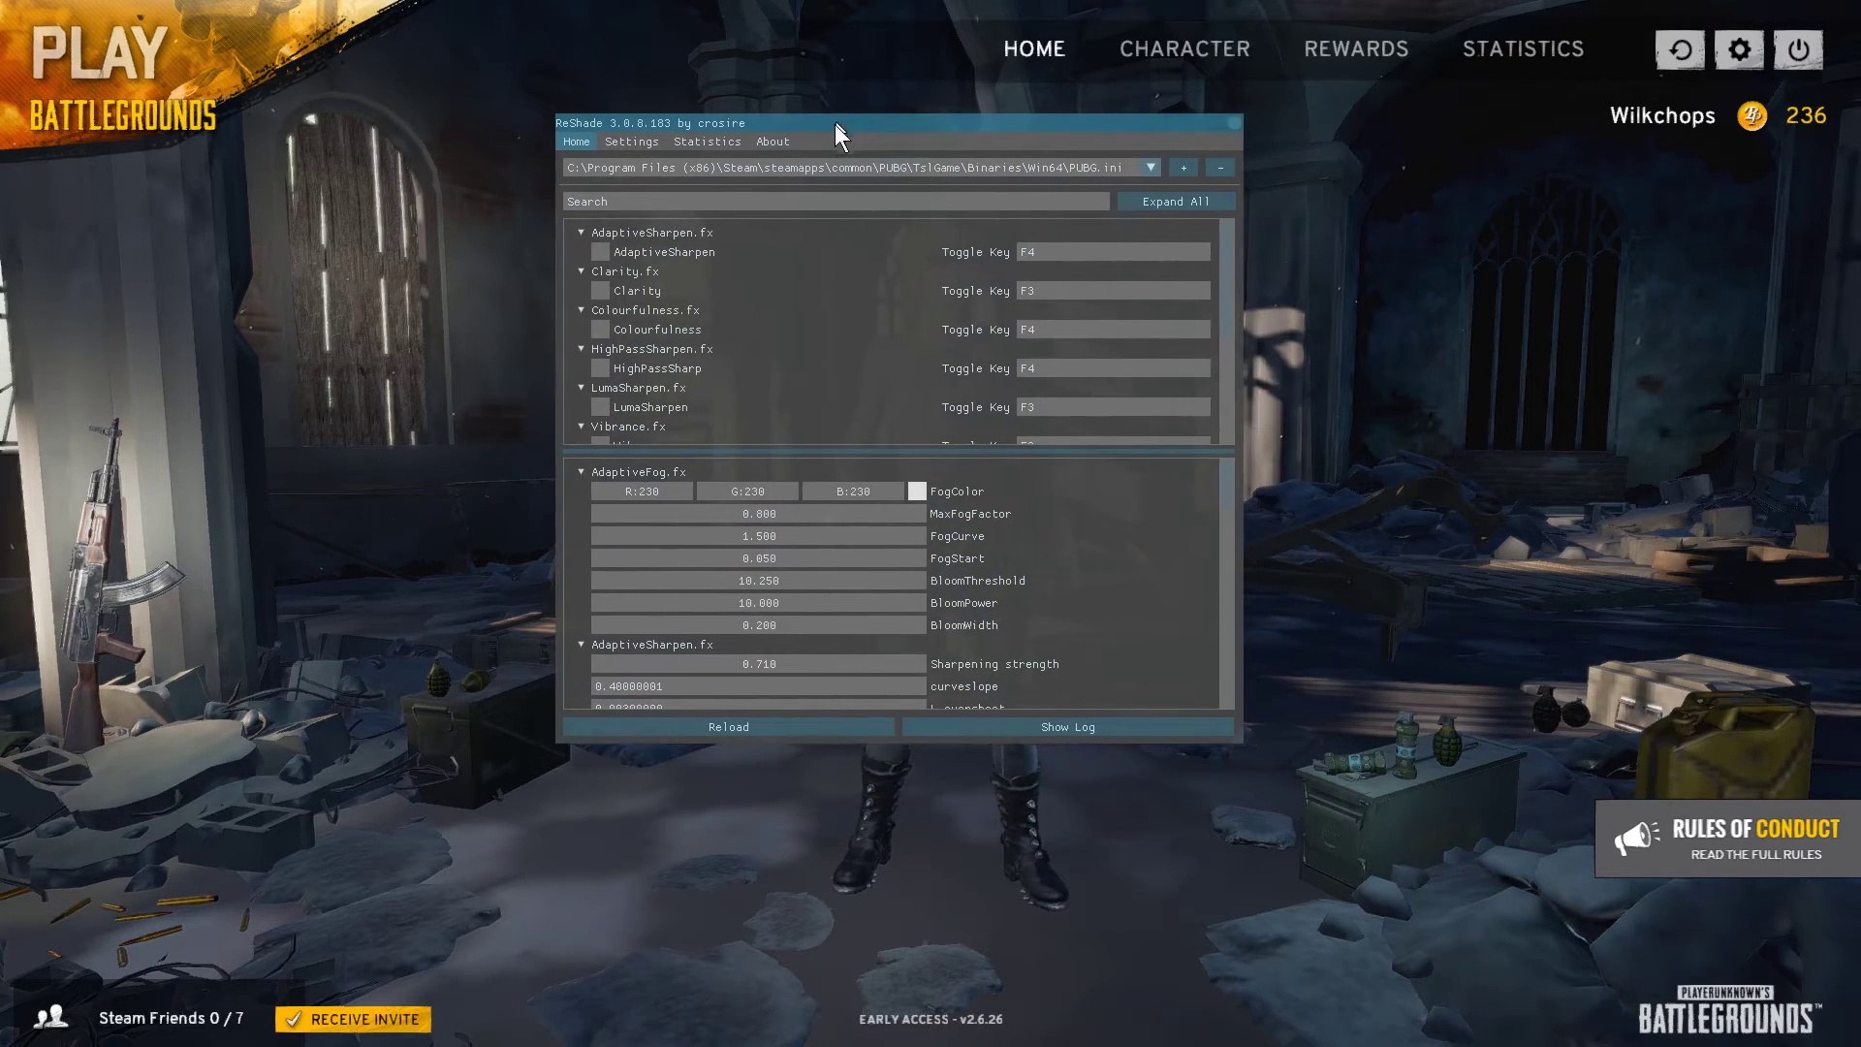
left_click_drag(1242, 740, 1246, 998)
- Turn off FXAA, turn on Colourfulness and LumaSharpen, and move the overlay right
left_click(598, 562)
left_click(642, 331)
left_click(600, 405)
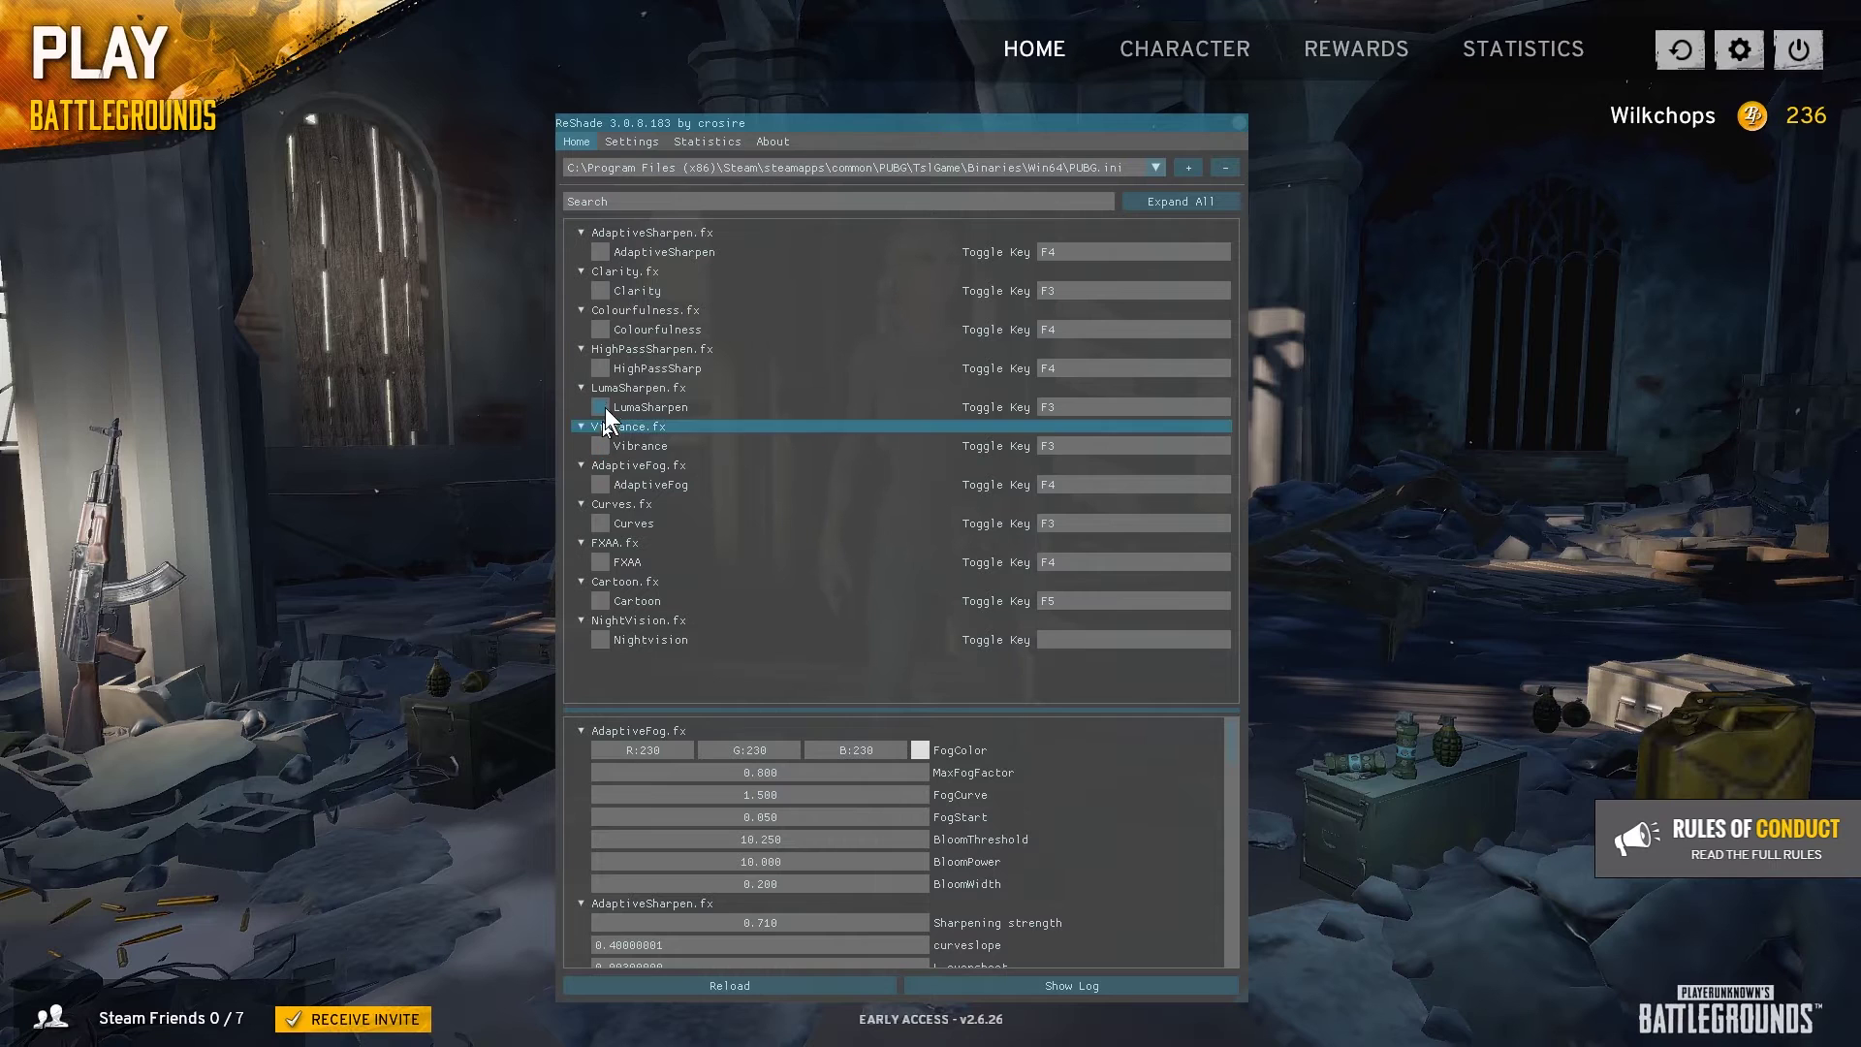
left_click_drag(816, 125, 1202, 93)
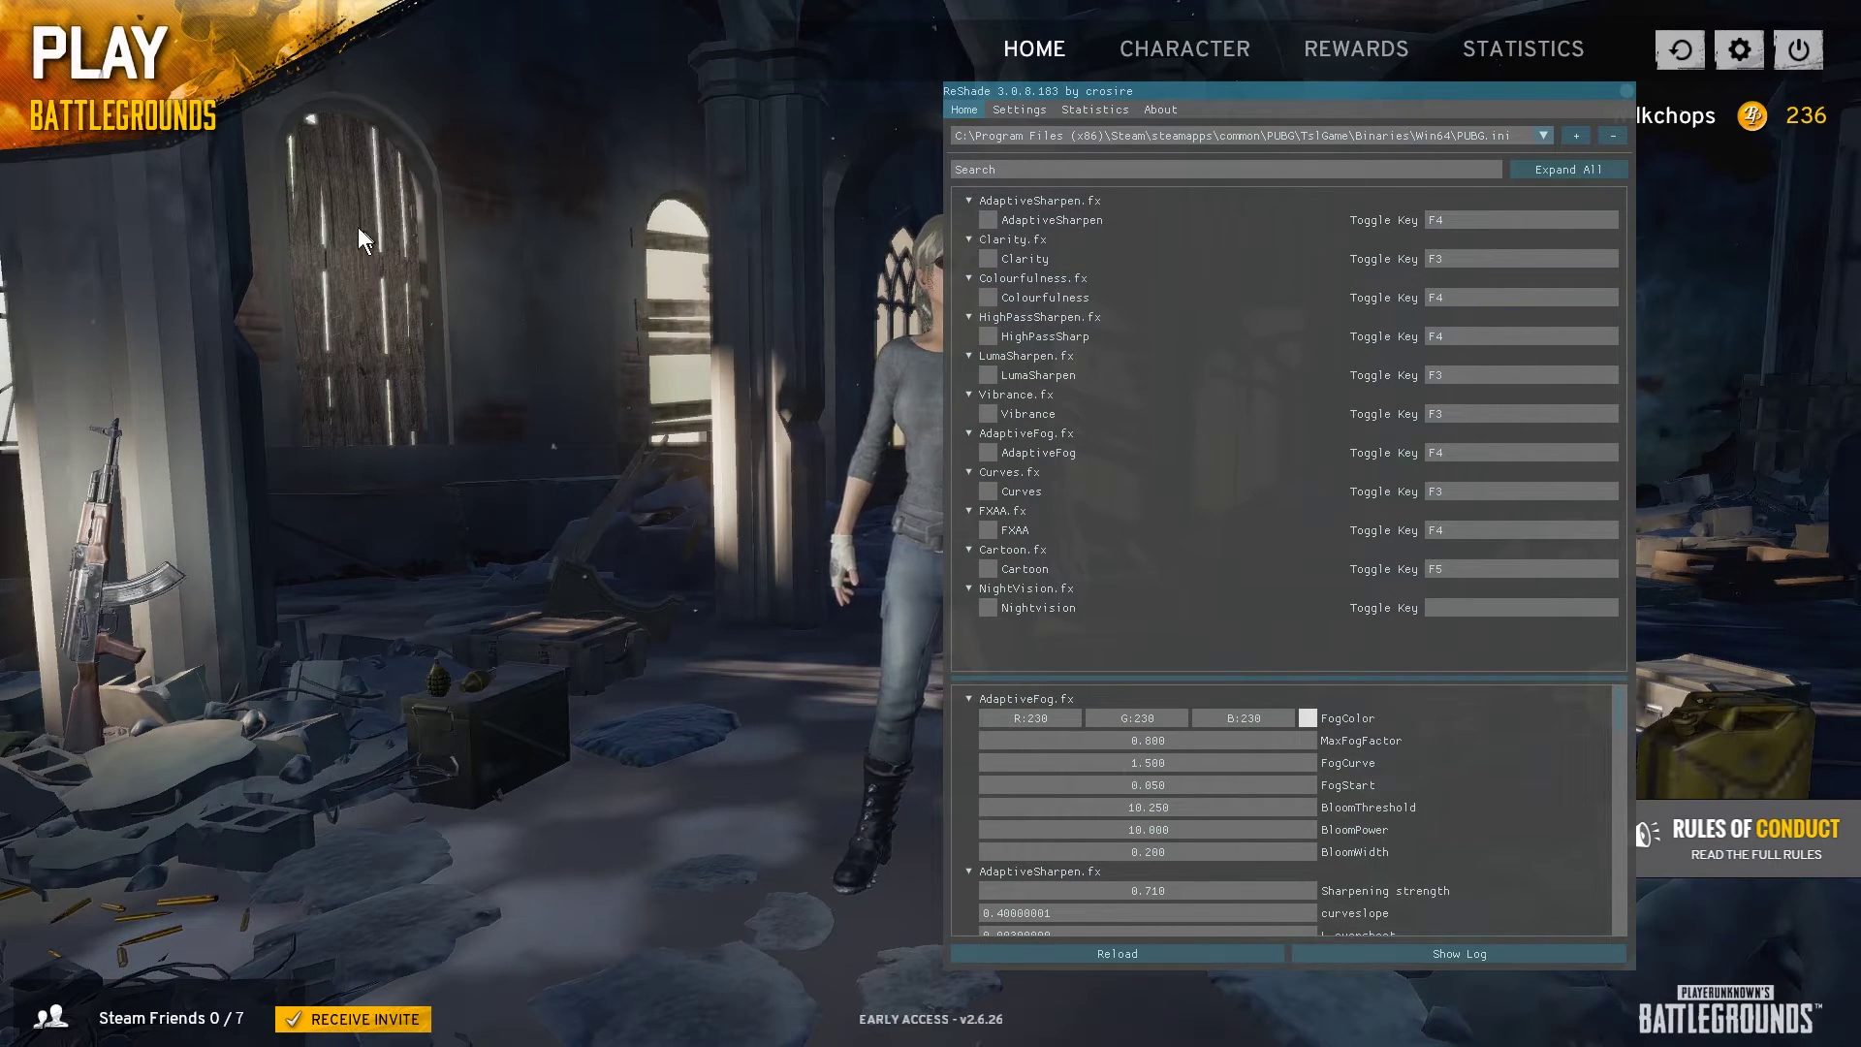
- Briefly enable, then disable AdaptiveSharpen, Clarity and Colourfulness
left_click(989, 220)
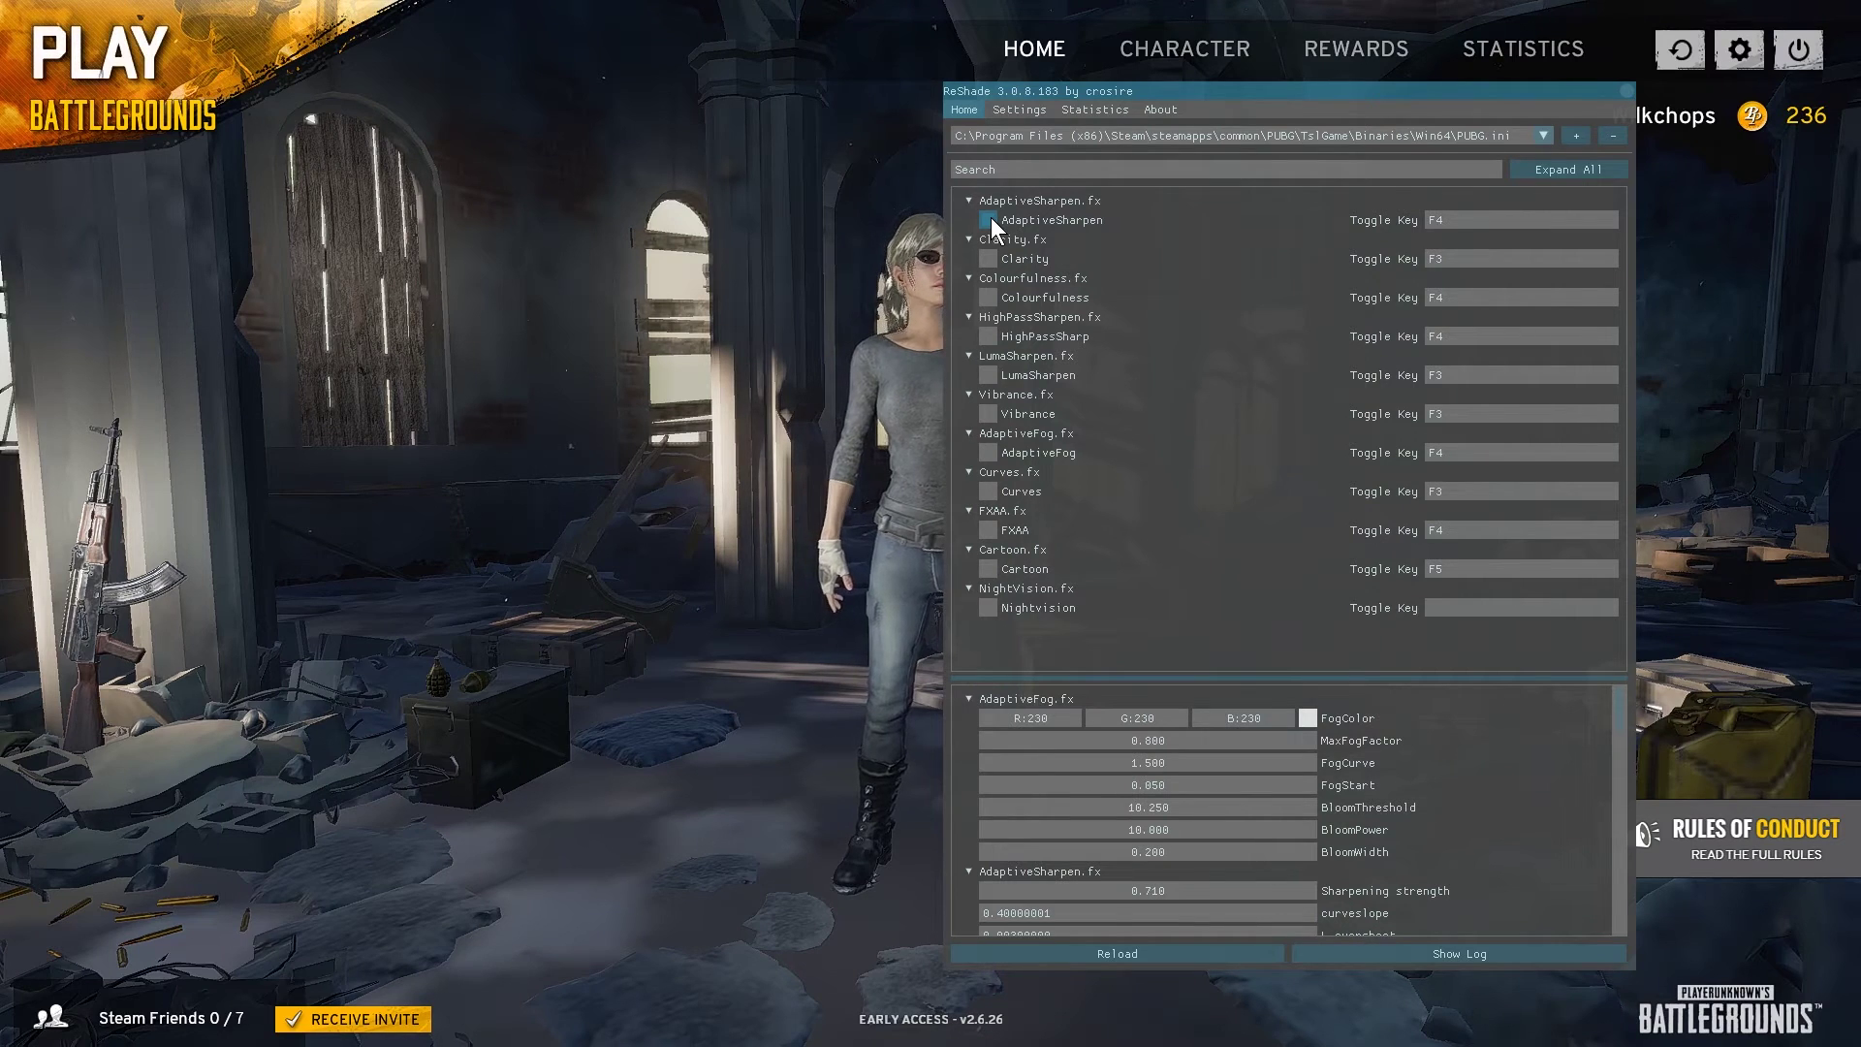
left_click(989, 258)
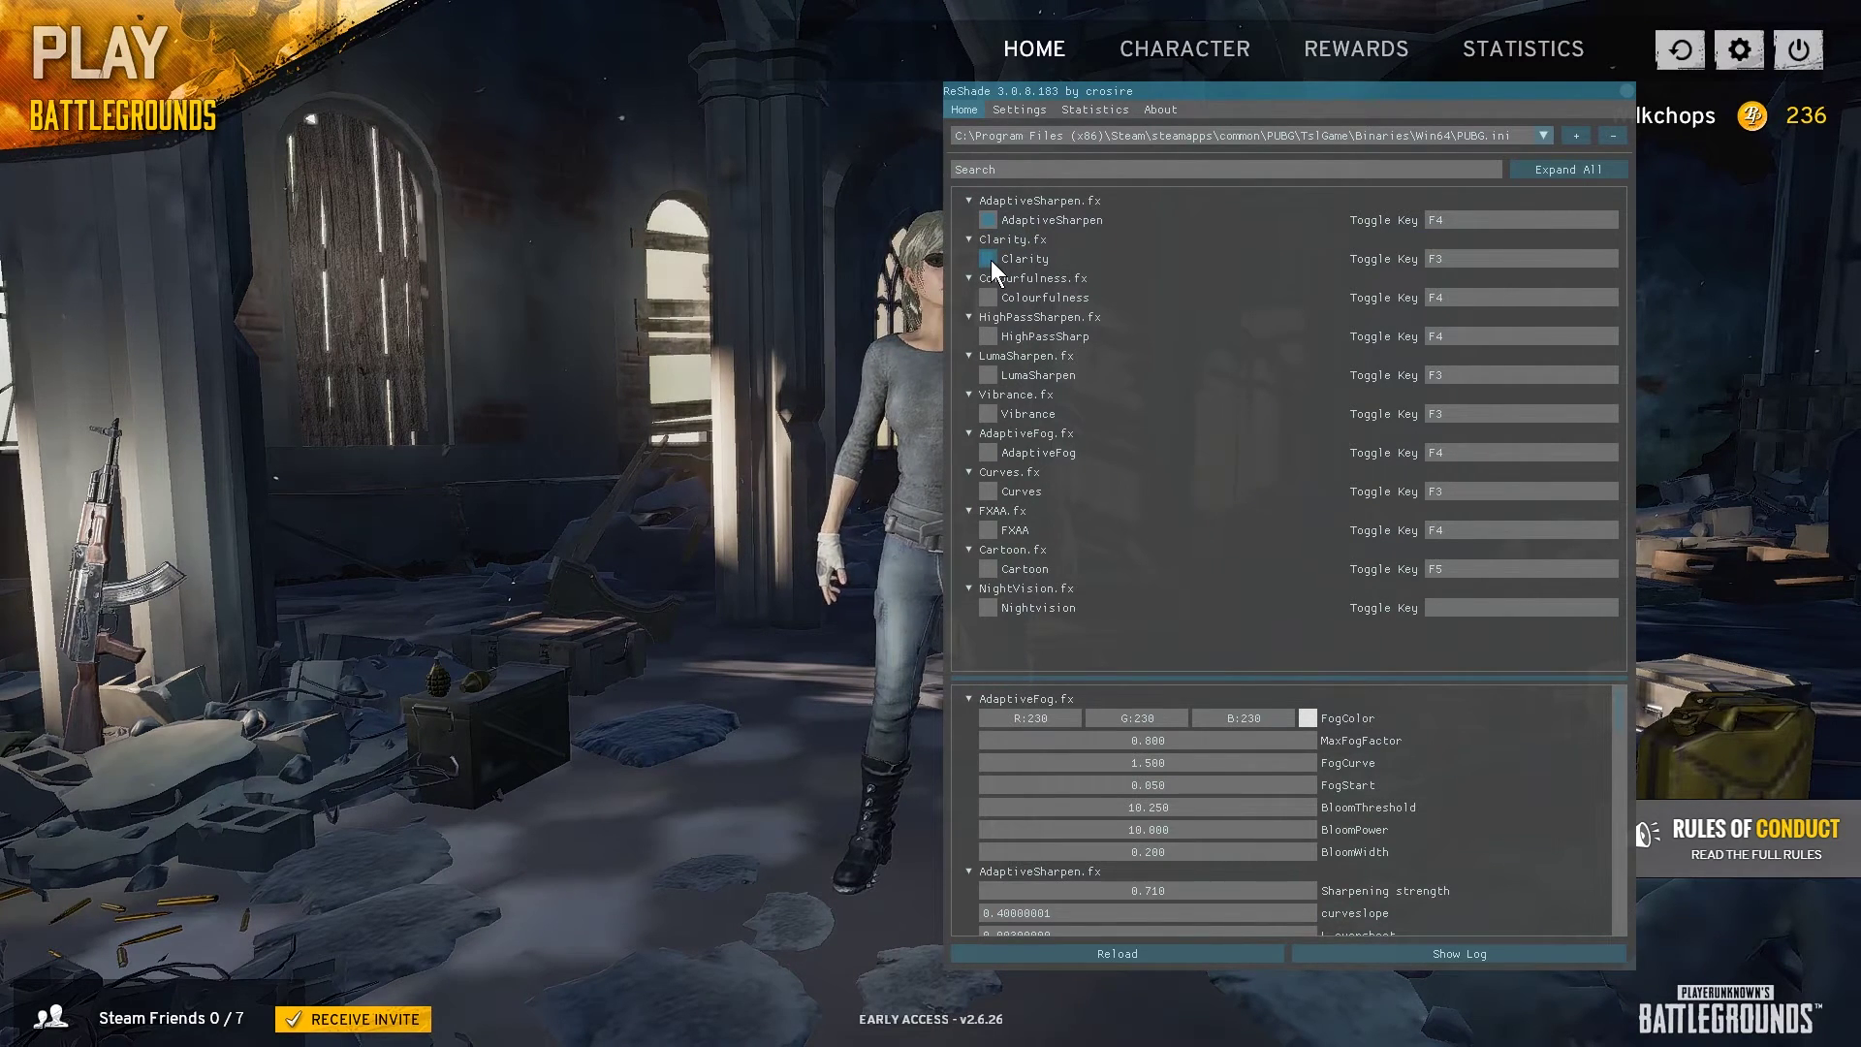
left_click(989, 297)
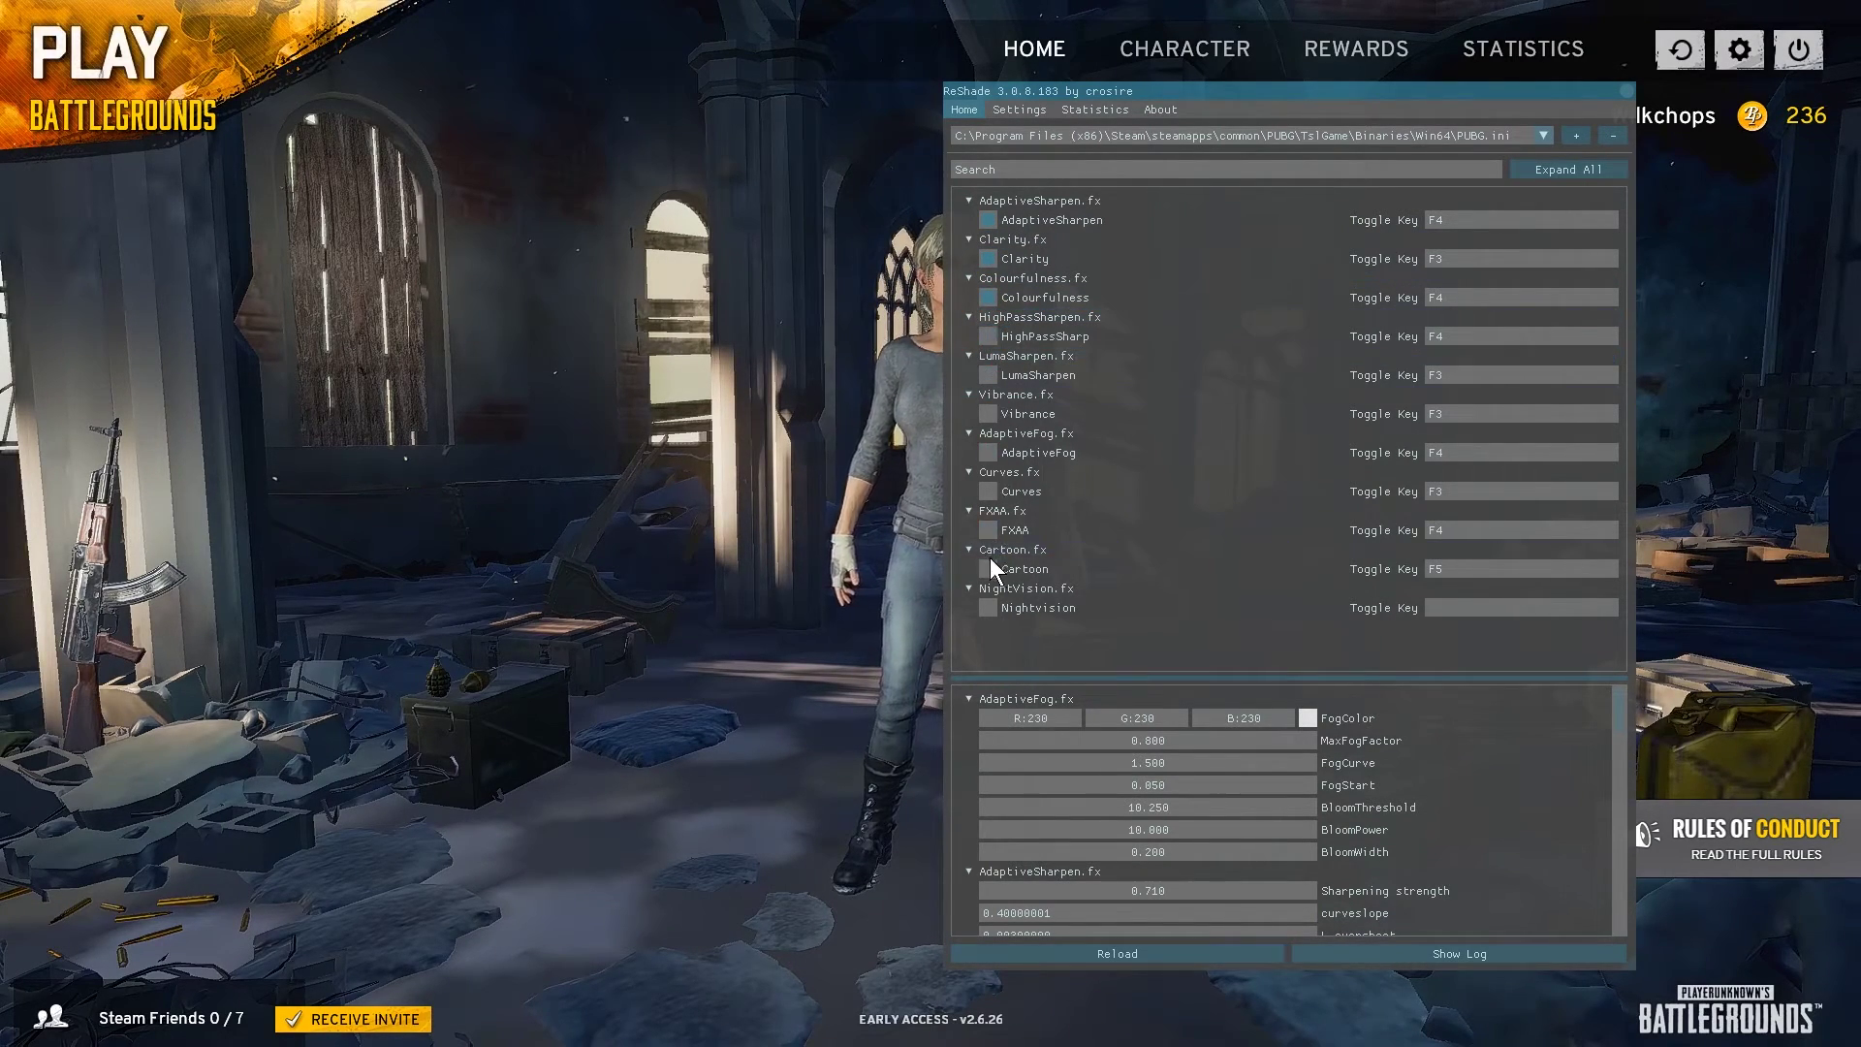
left_click(988, 298)
left_click(989, 259)
left_click(988, 220)
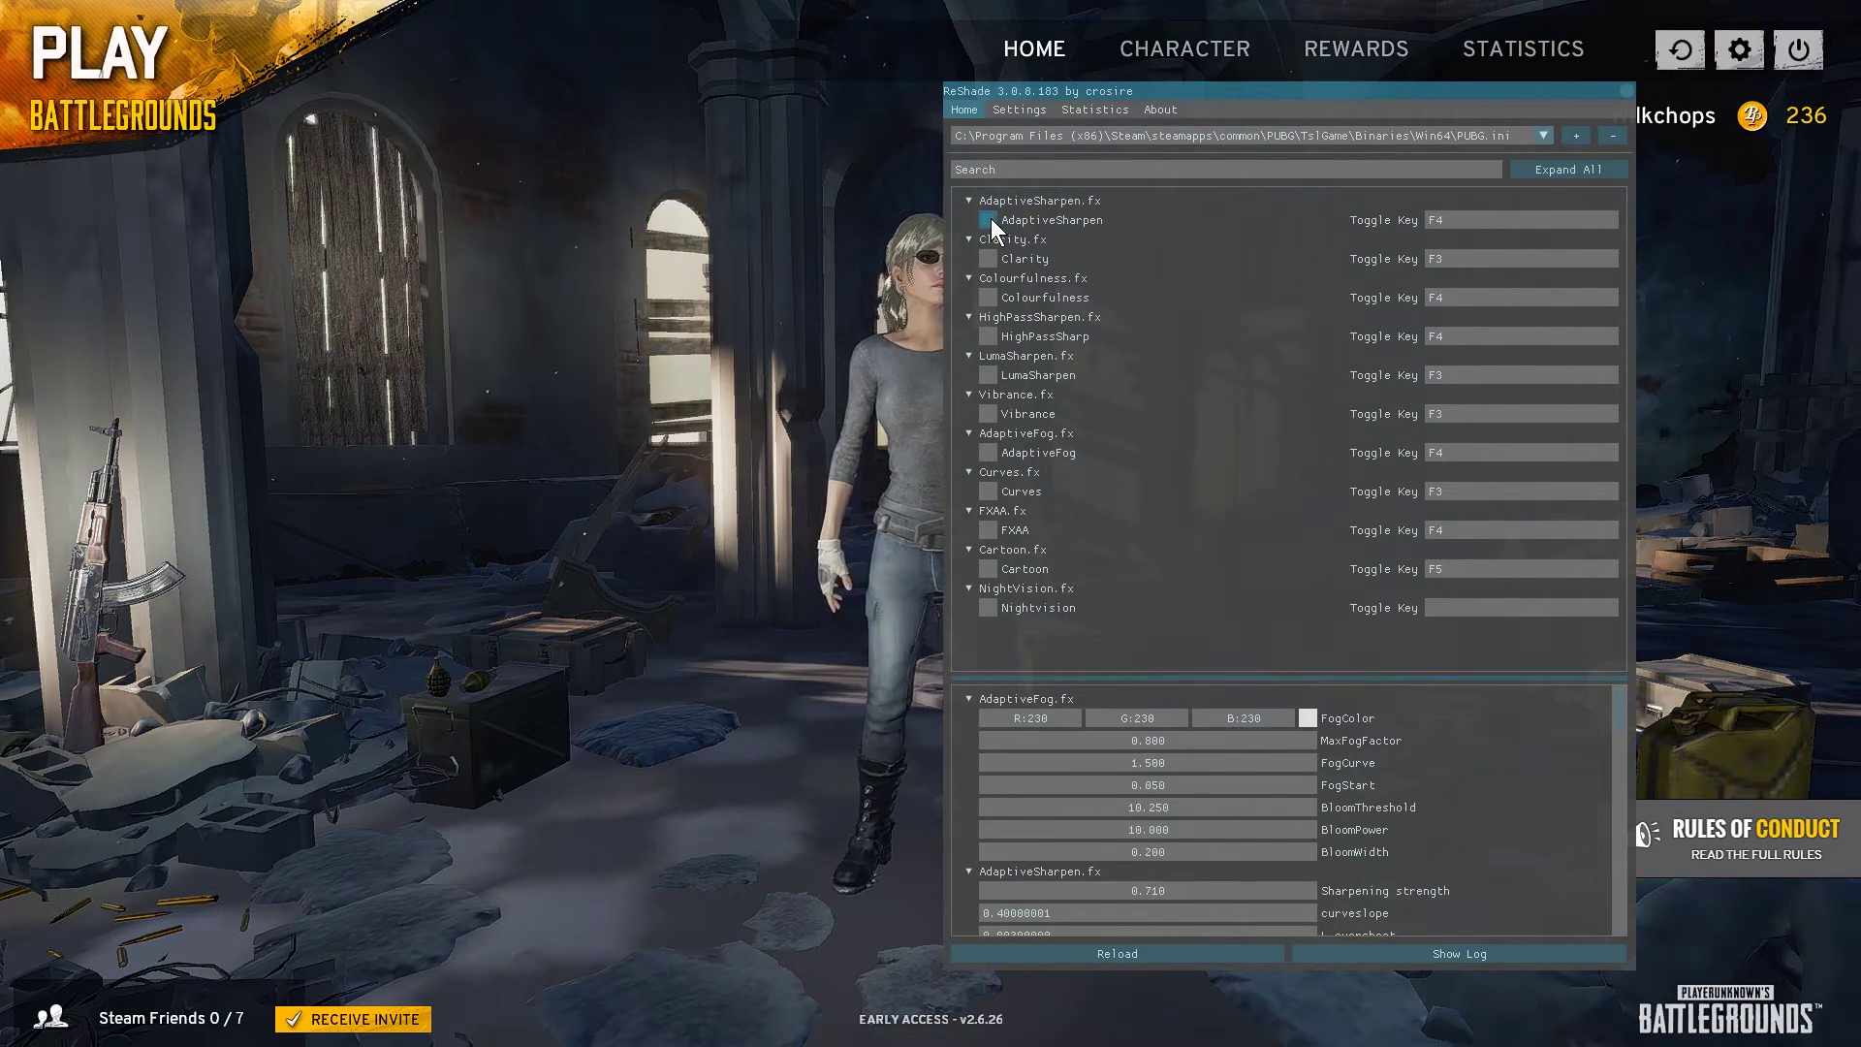
- Enable FXAA and collapse other sections to show Subpix 0.250 and threshold 0.125
scroll(1128, 824, "down", 2)
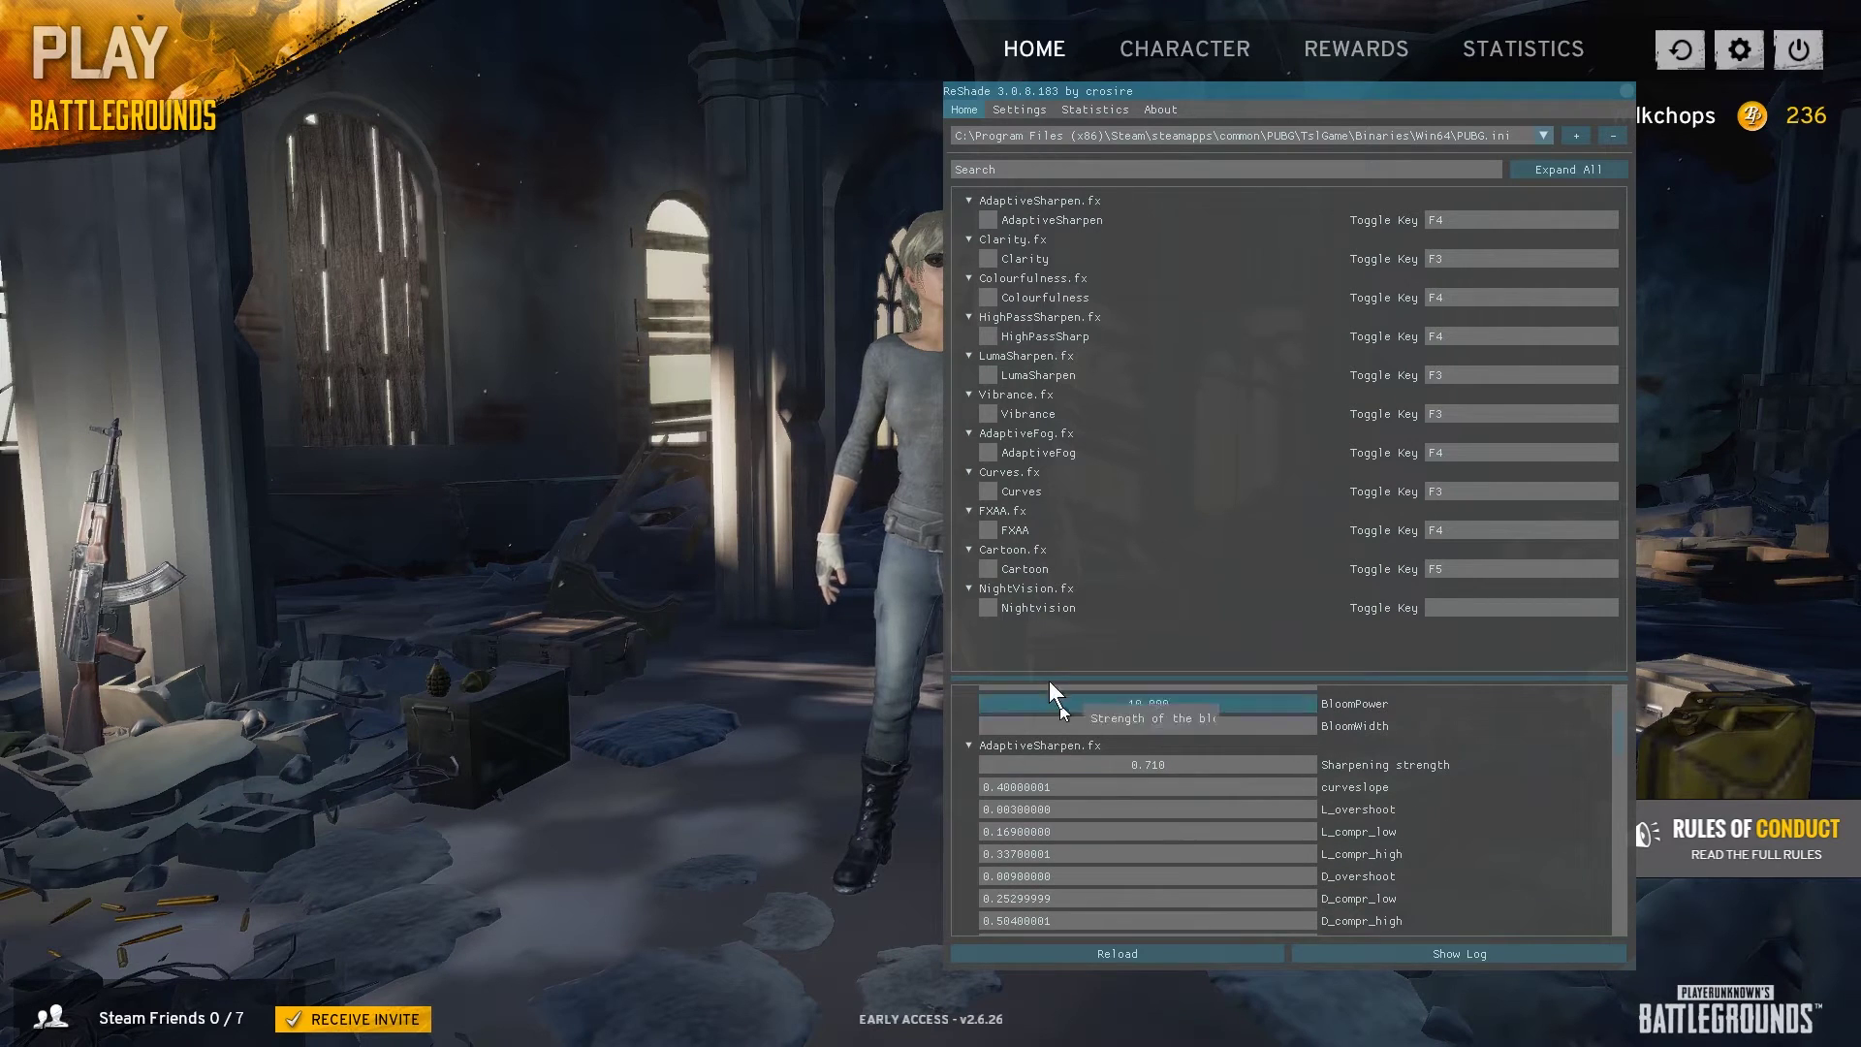
left_click(1012, 532)
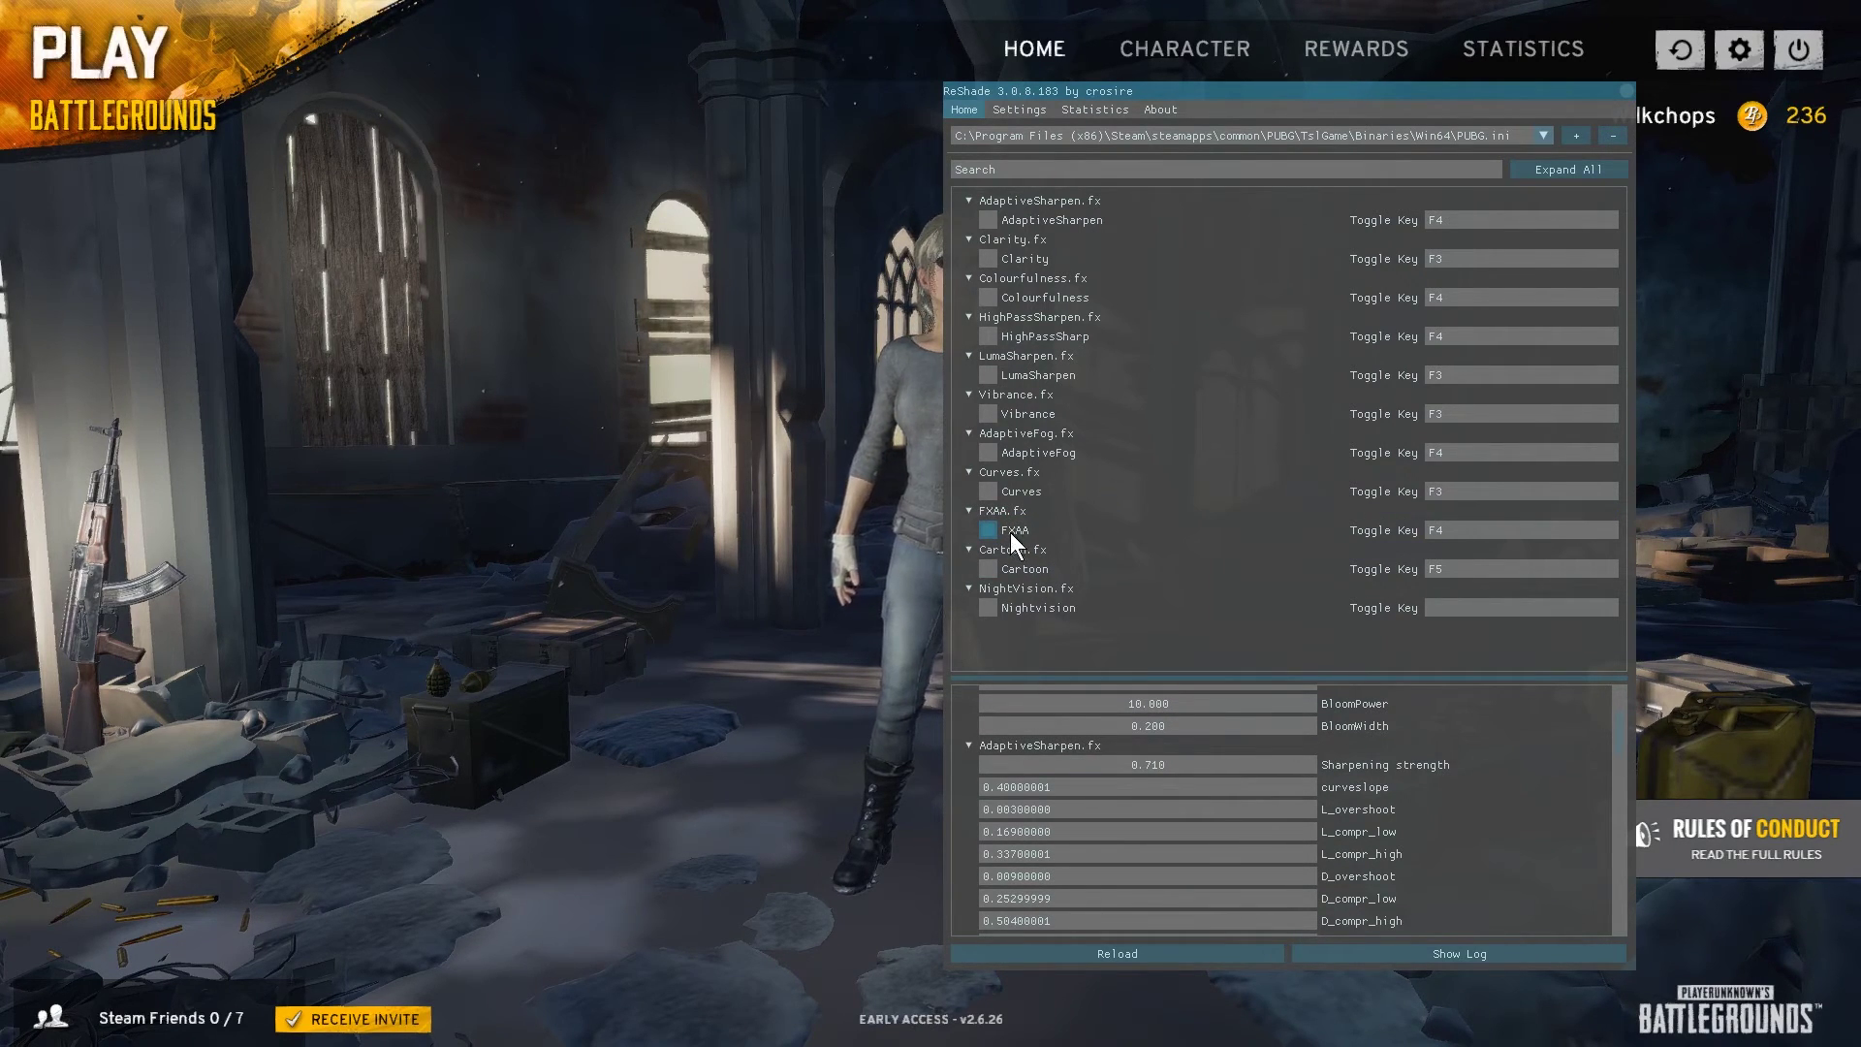
left_click(971, 744)
left_click(968, 761)
left_click(967, 778)
left_click(967, 795)
left_click(969, 813)
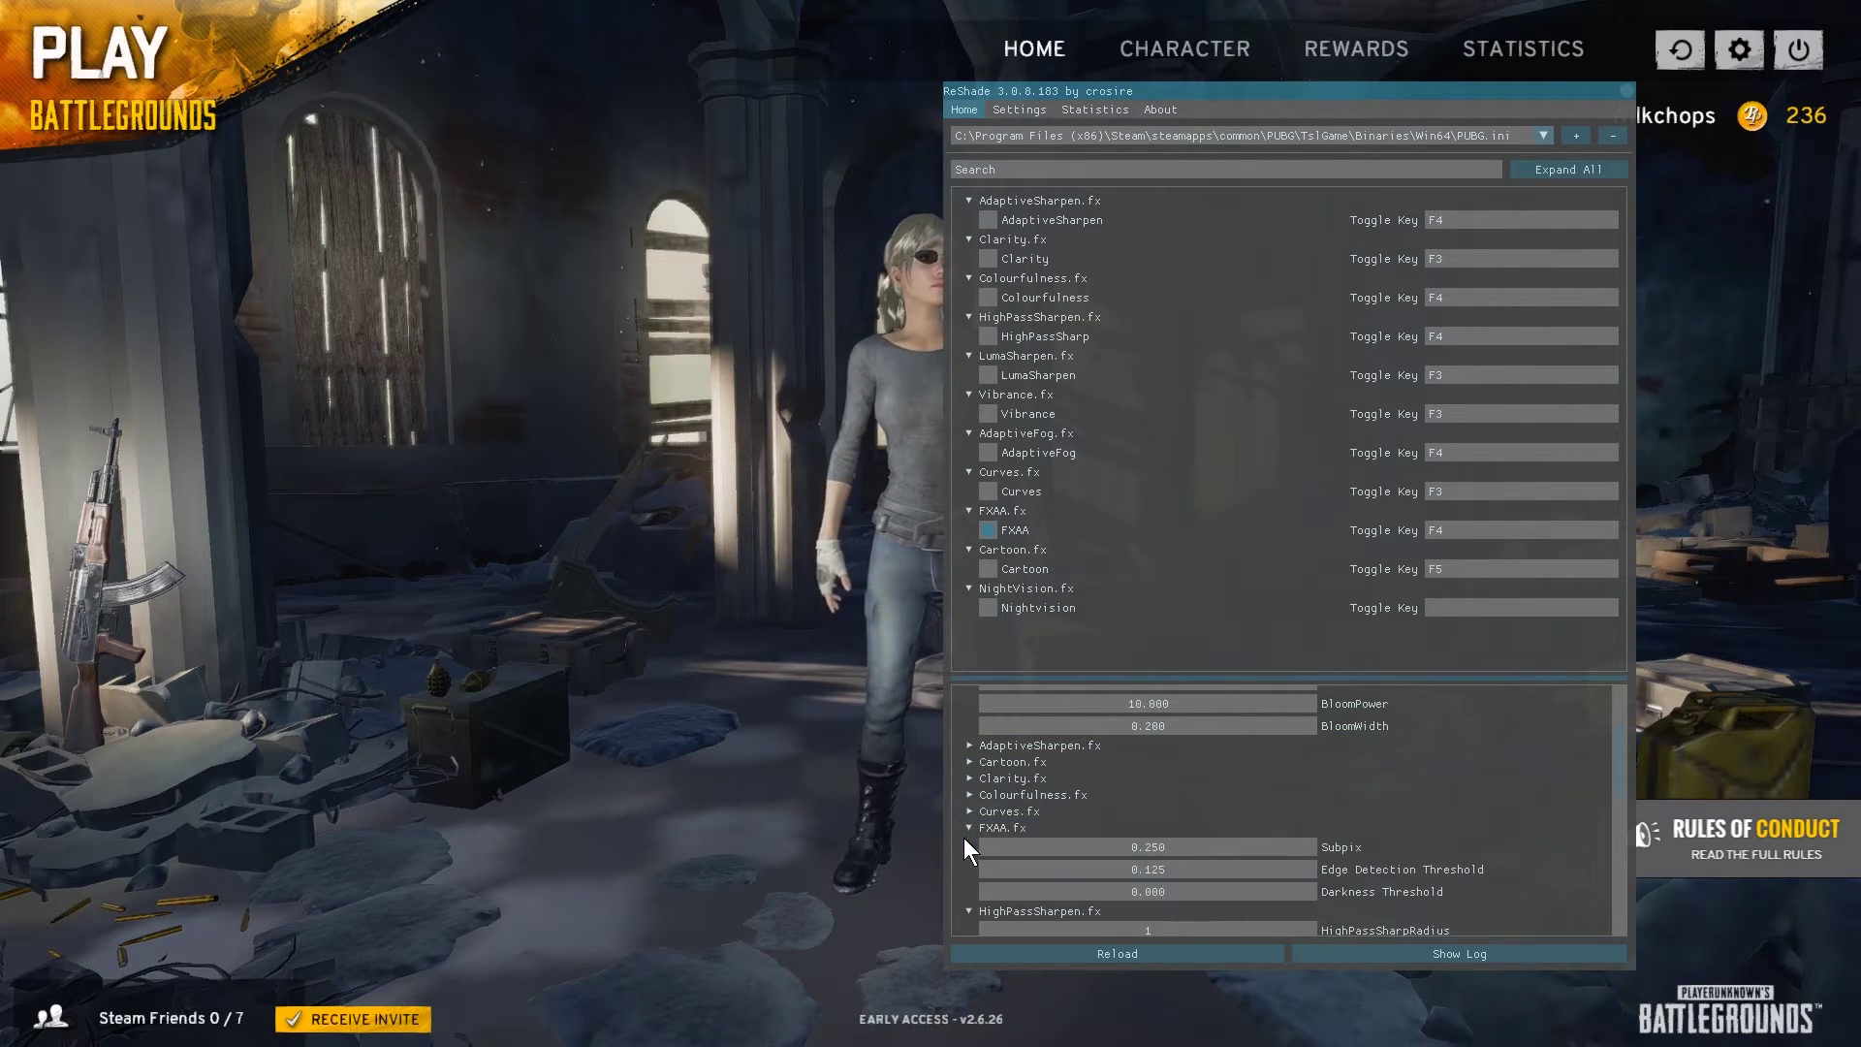